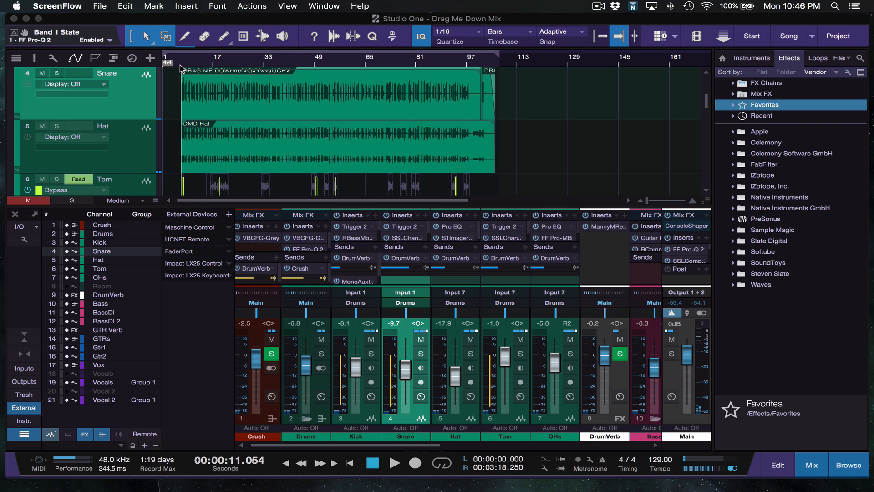
Play the song from the start of the drum clips, hide the mixer during playback, and stop
click(181, 69)
key(space)
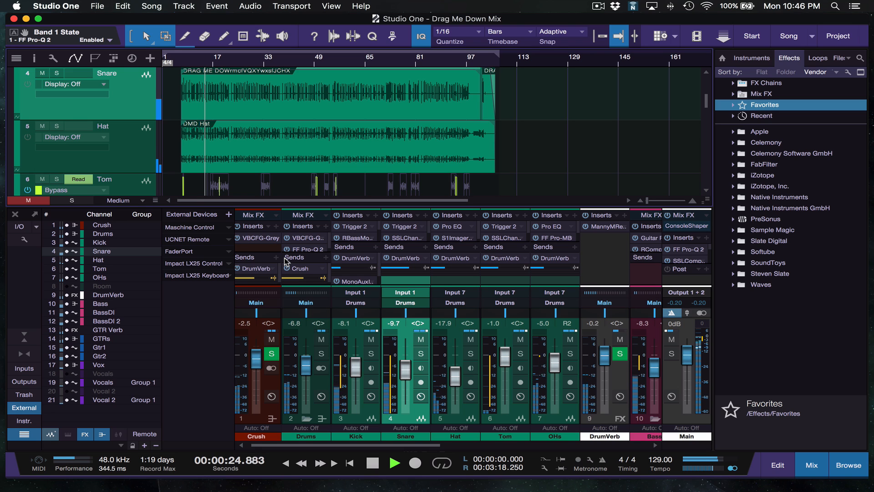
key(F3)
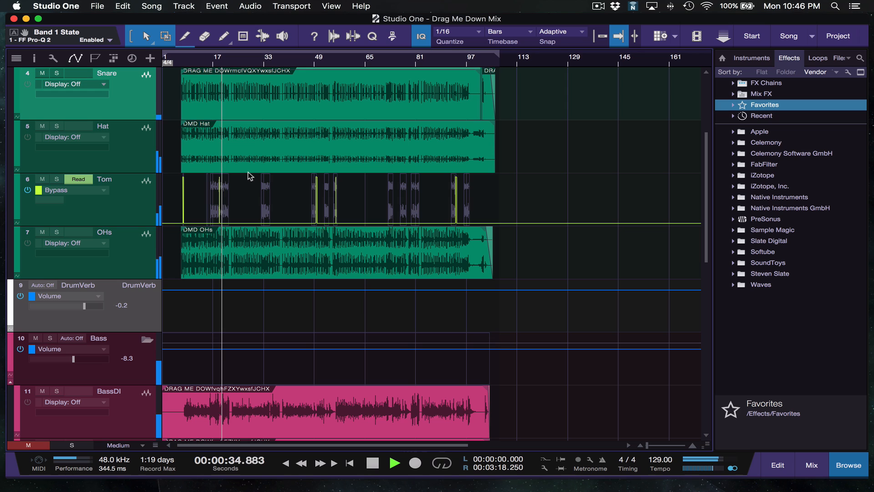
key(space)
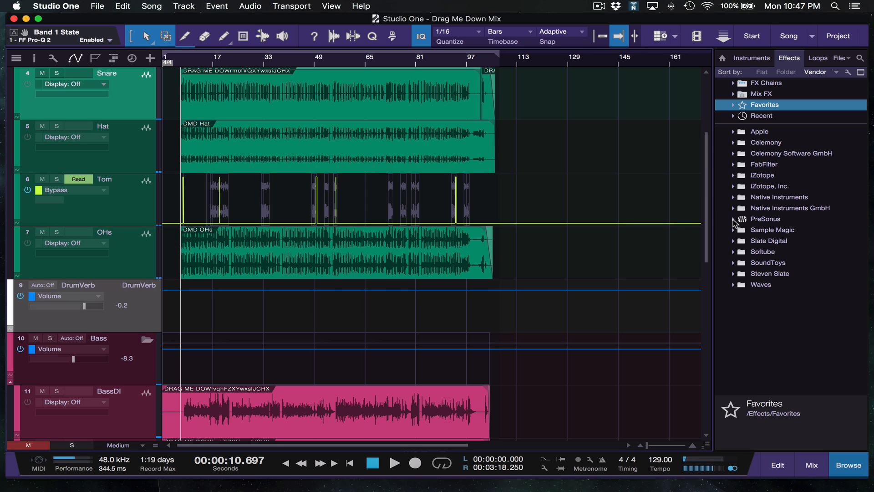
Expand the PreSonus effects folder in the browser and bring the Compressor into view
click(733, 219)
scroll(732, 241, down, 4)
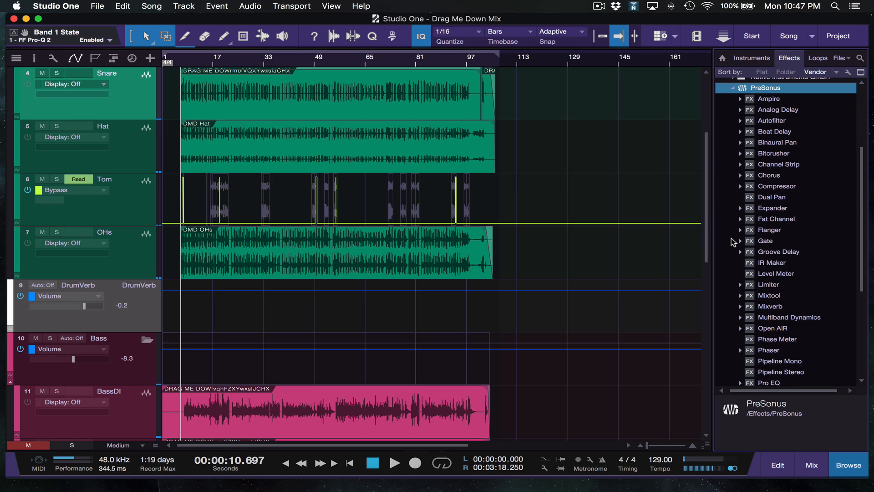
scroll(734, 239, up, 1)
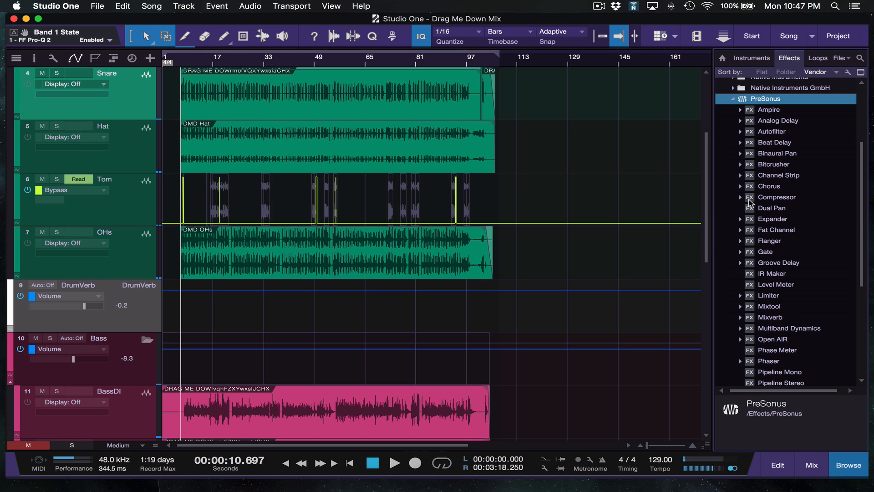
Bring the Vocals and Vocal 2 tracks into view in the arrangement, with the mixer hidden
key(F3)
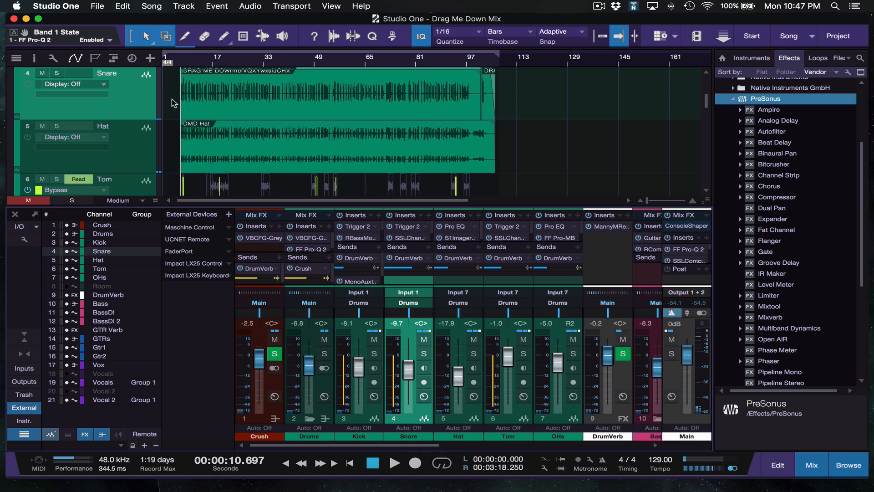
click(245, 106)
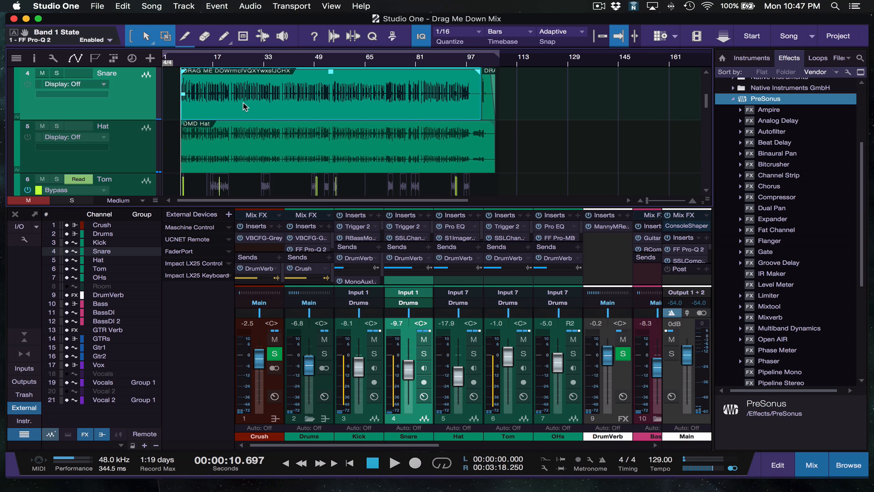
scroll(272, 122, down, 10)
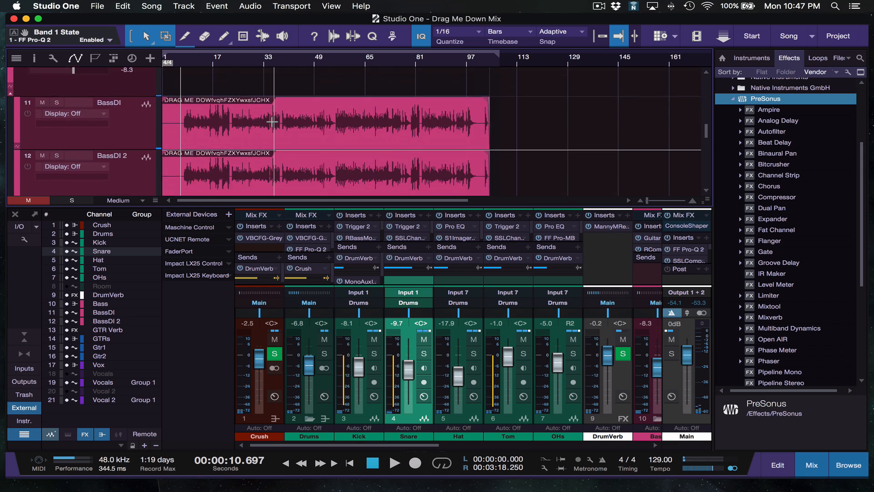
scroll(272, 122, down, 4)
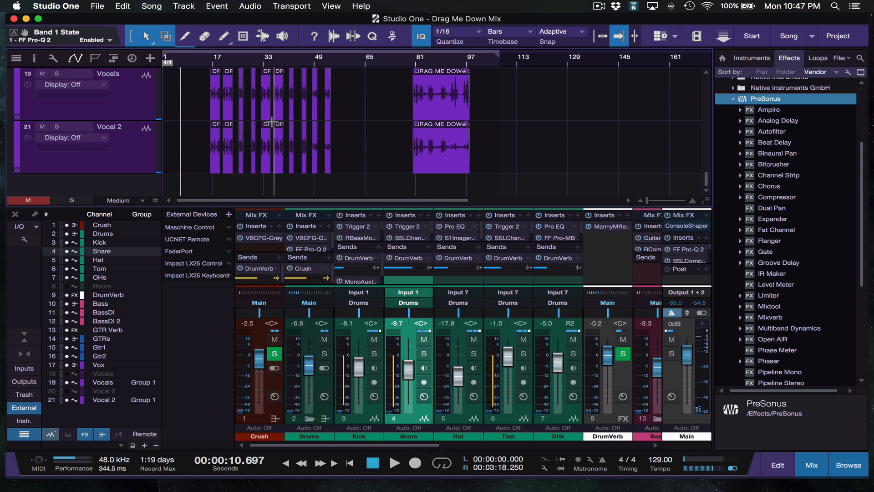
scroll(274, 122, up, 2)
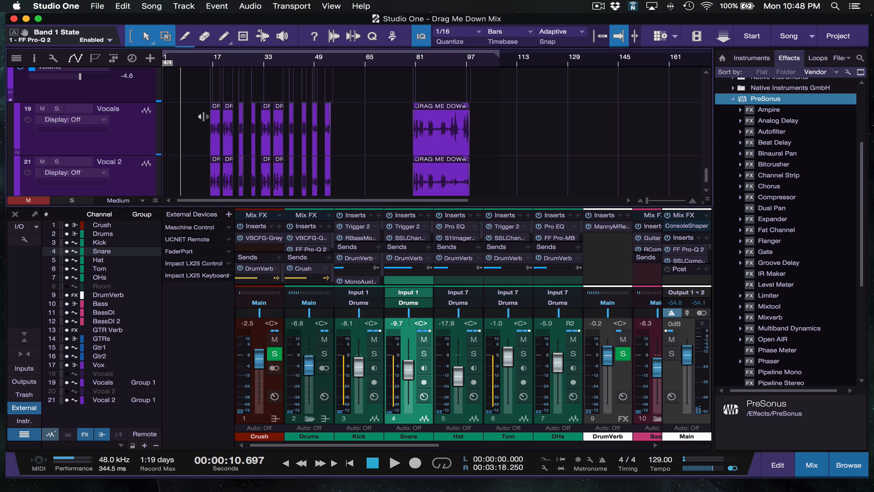
key(F3)
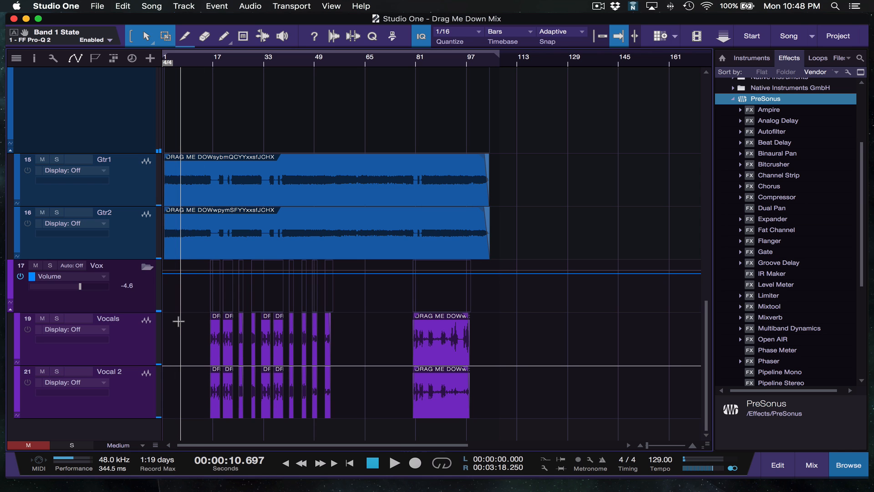
Select the first pair of clips on the Vocals and Vocal 2 tracks and zoom in on them around bars 16 to 19
click(208, 328)
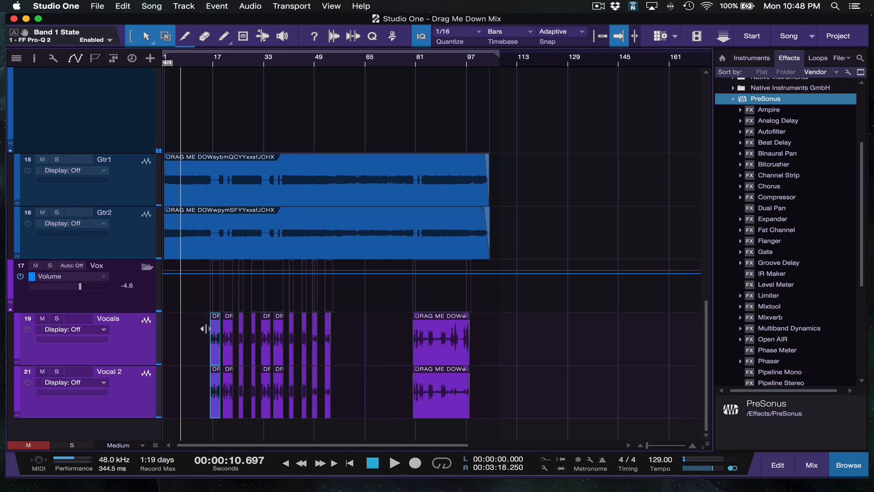
key(e)
key(e)
key(e)
key(e)
scroll(290, 339, right, 8)
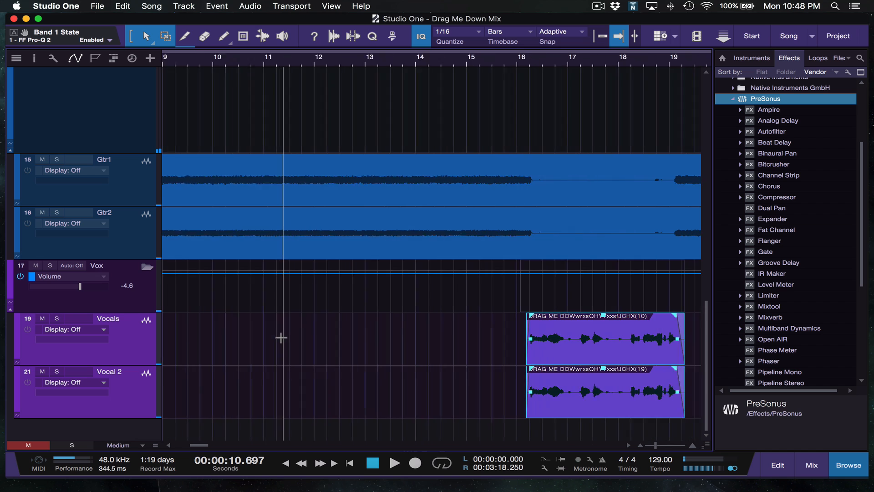
scroll(272, 337, right, 8)
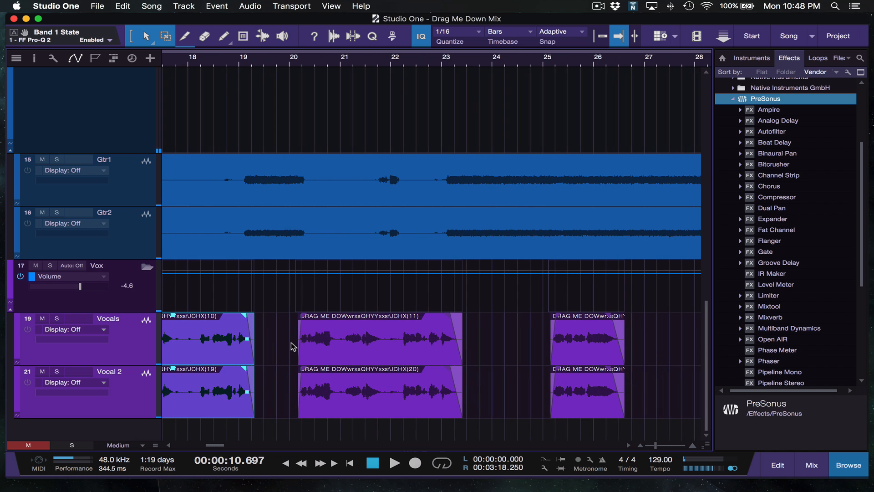
scroll(292, 346, right, 6)
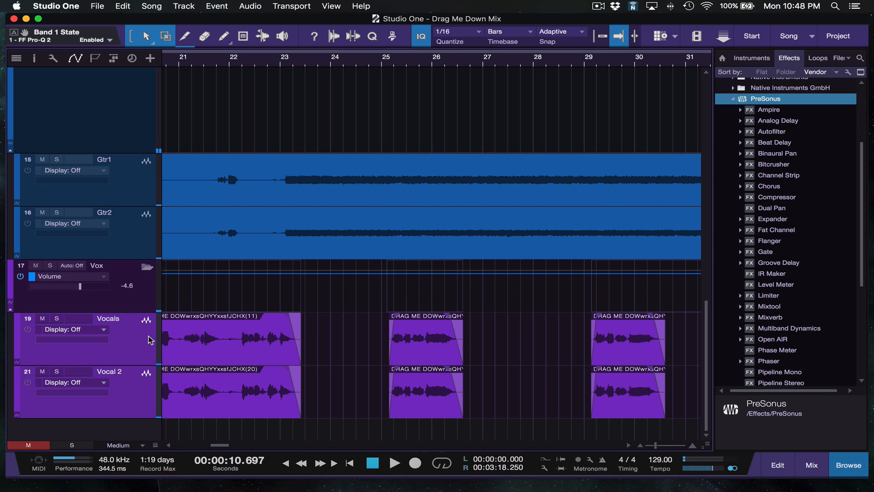
scroll(230, 355, left, 5)
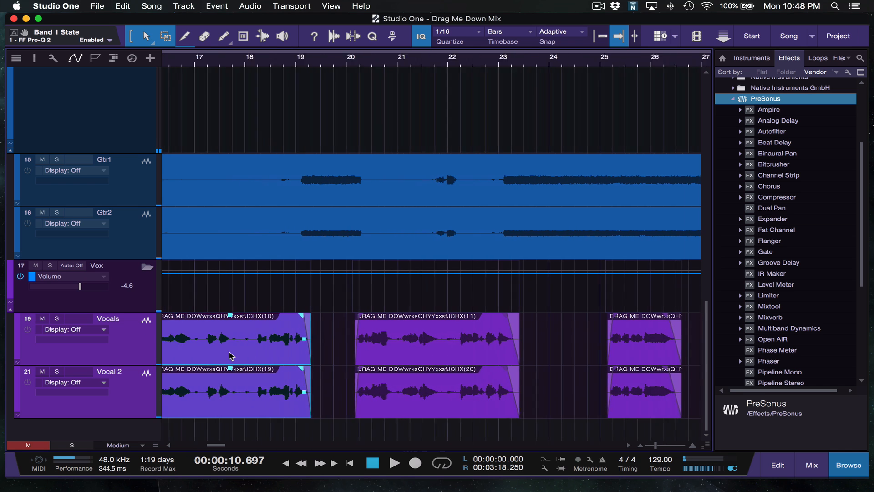
scroll(230, 356, left, 2)
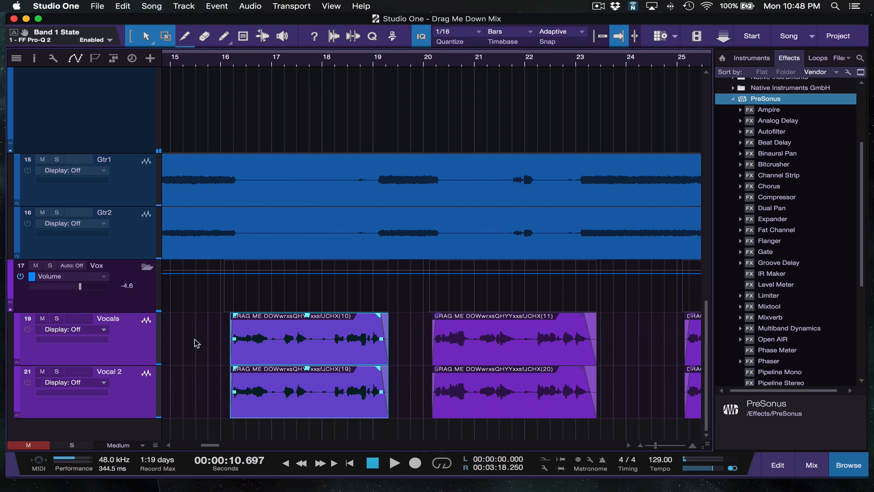
Turn off the Compressors module in iZotope Nectar 2 on the Vocals channel and close the plug-in
key(F3)
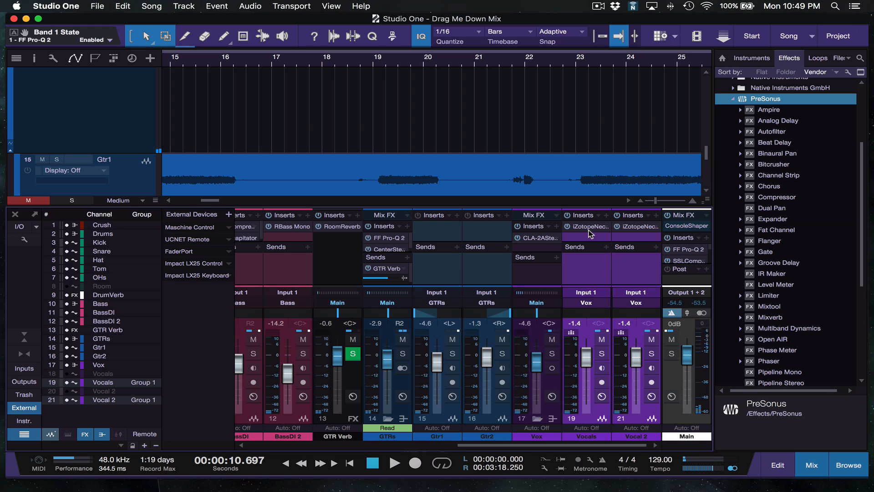
click(590, 233)
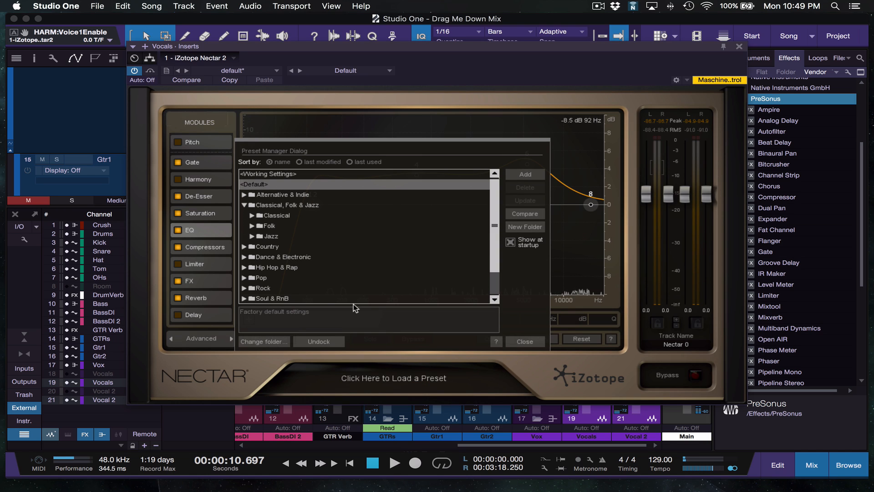
click(525, 342)
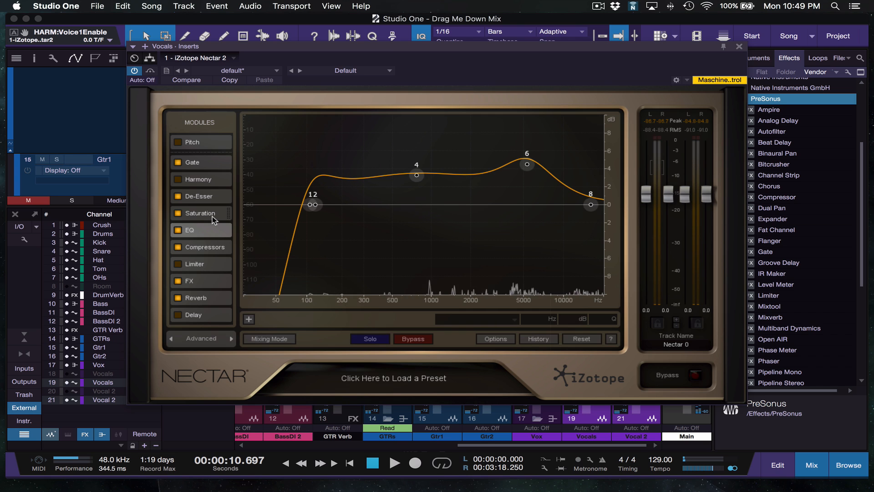
click(178, 246)
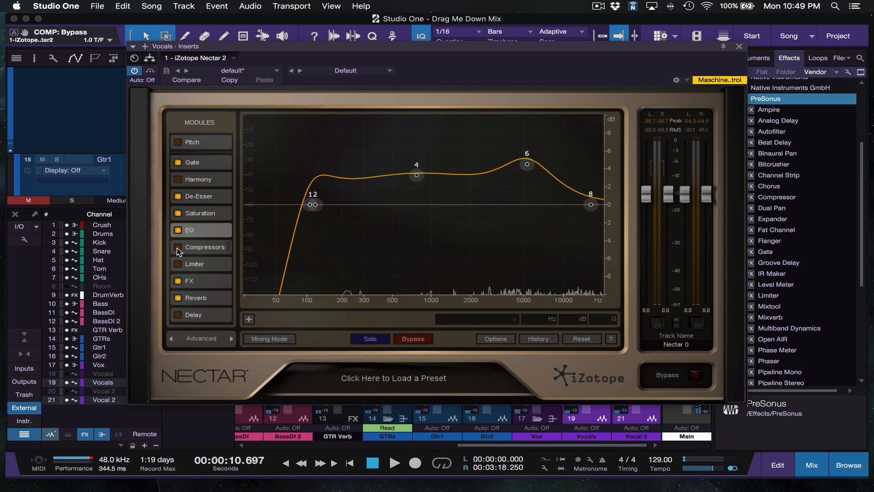
click(740, 46)
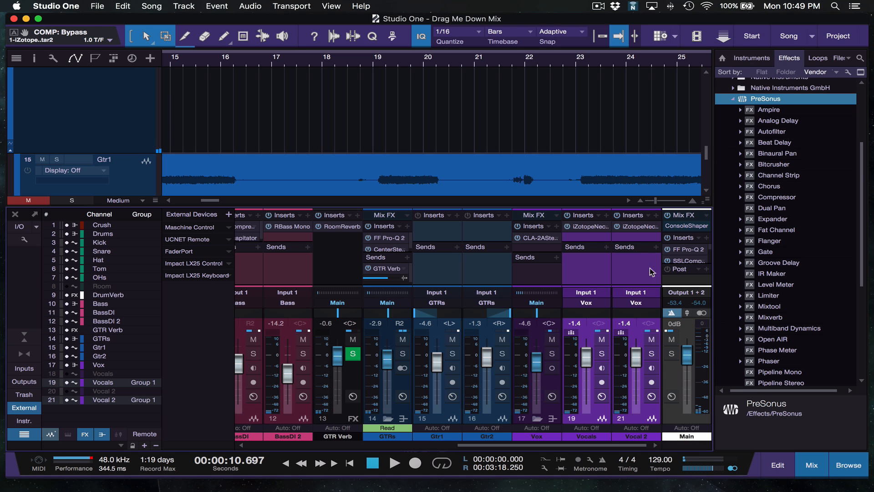
Mute the Vocal 2 channel and insert the PreSonus Compressor after Nectar 2 on the Vocals channel
click(651, 340)
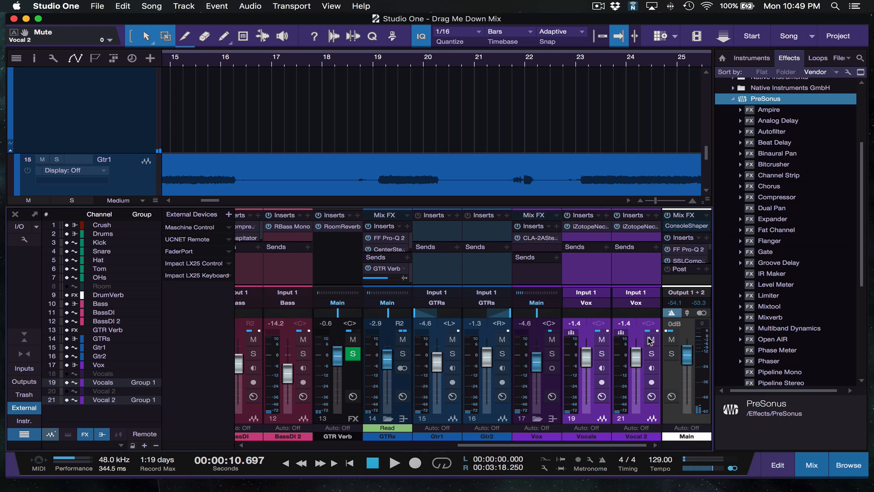
click(651, 340)
click(651, 341)
click(651, 341)
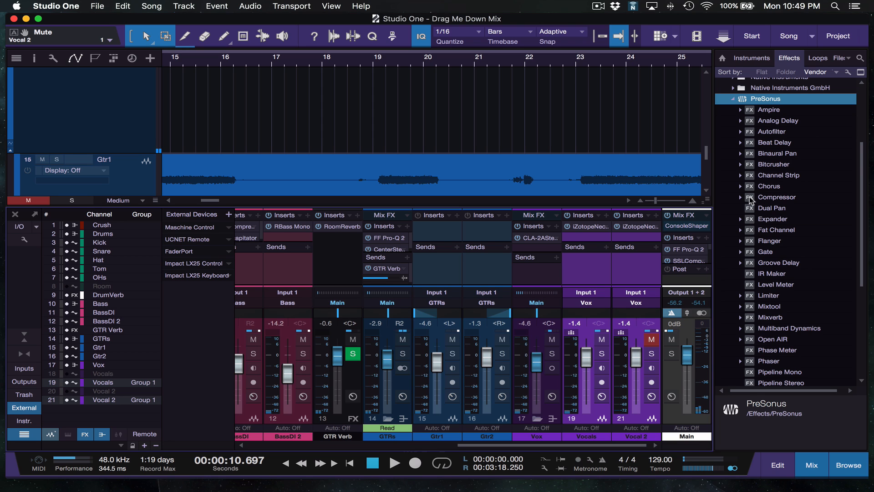
drag(749, 199, 580, 240)
Set the loop range over the first vocal clips, from just after bar 16 to about bar 19, and audition it
drag(426, 54, 478, 101)
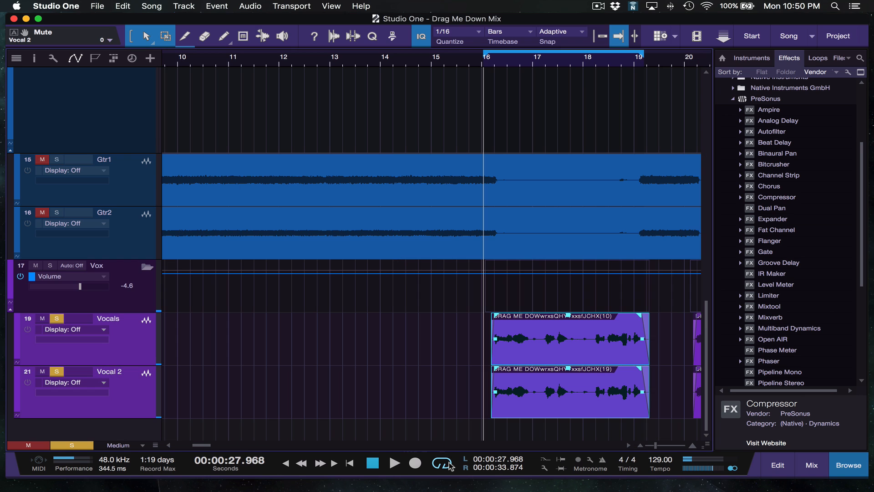
key(space)
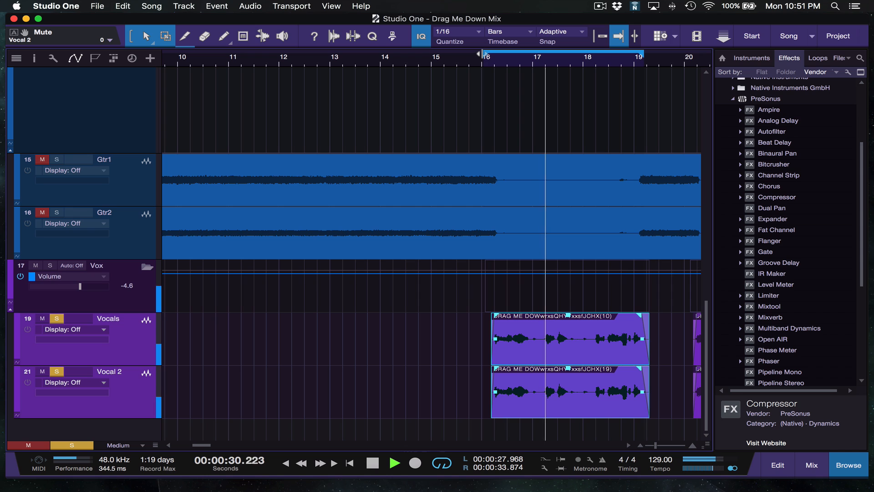
drag(480, 54, 485, 54)
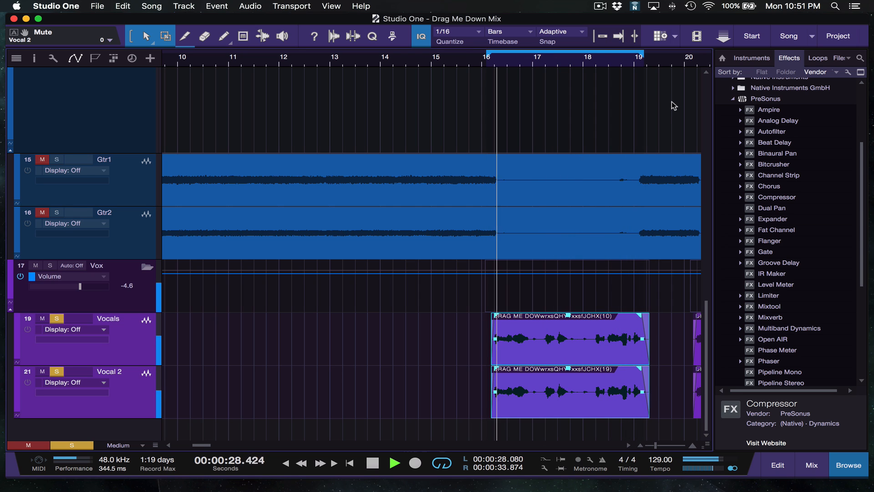
key(space)
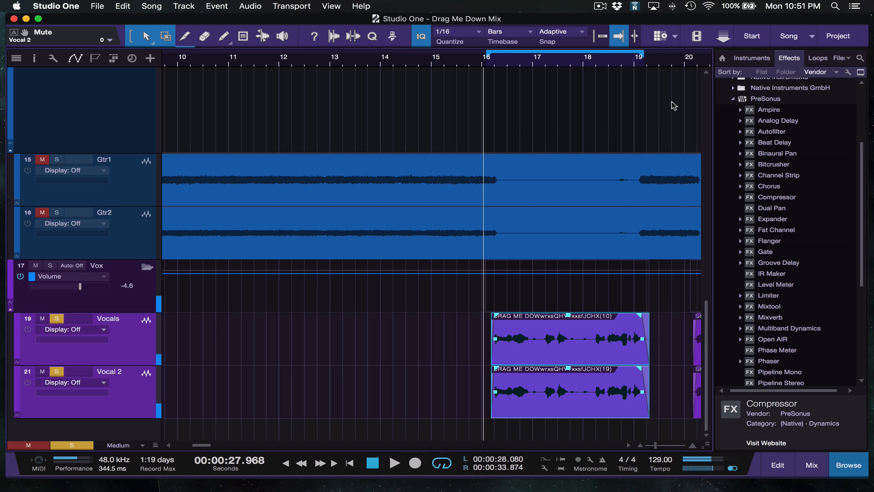
Toggle Nectar 2 off and on in the mixer's Vocals channel, and open it to review its modules
key(F3)
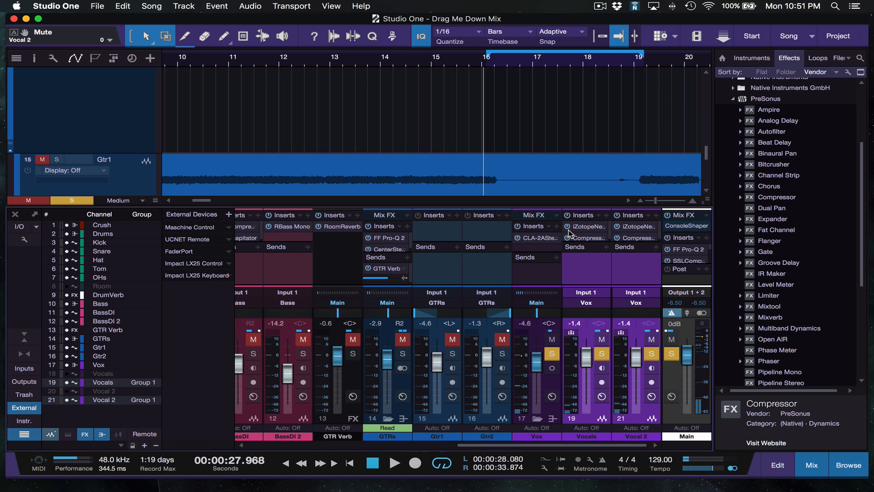
click(568, 228)
click(568, 227)
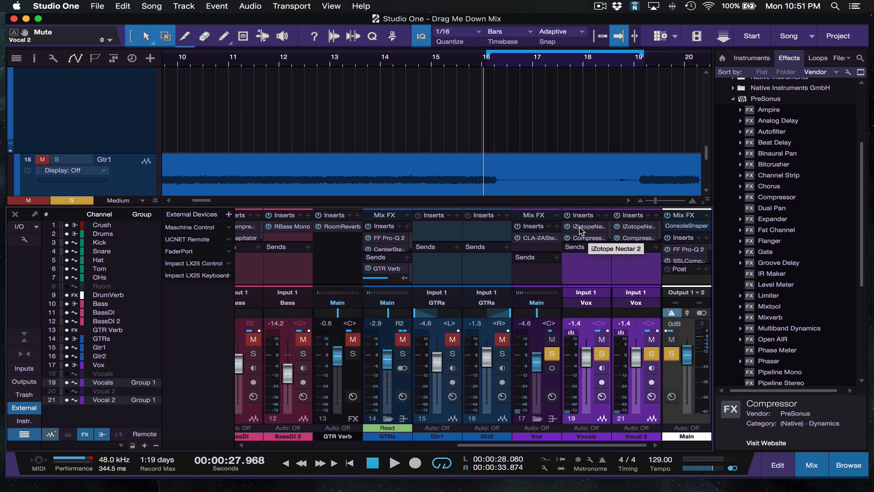
click(587, 227)
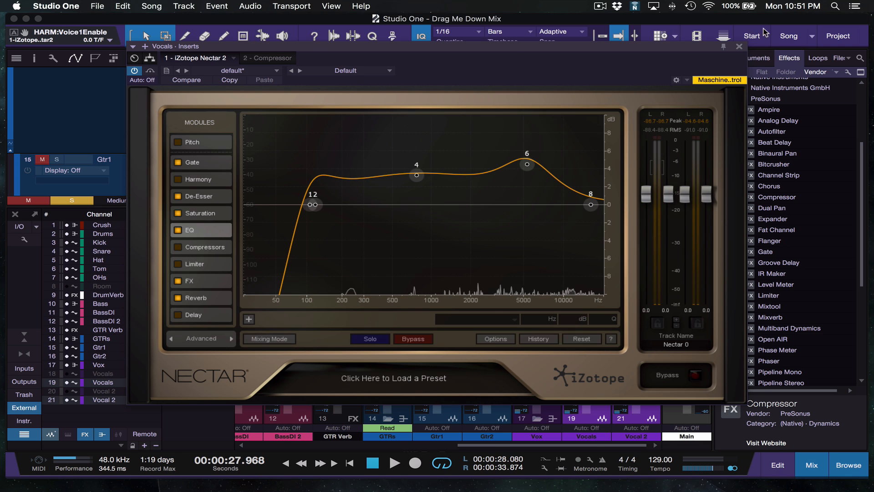
click(740, 46)
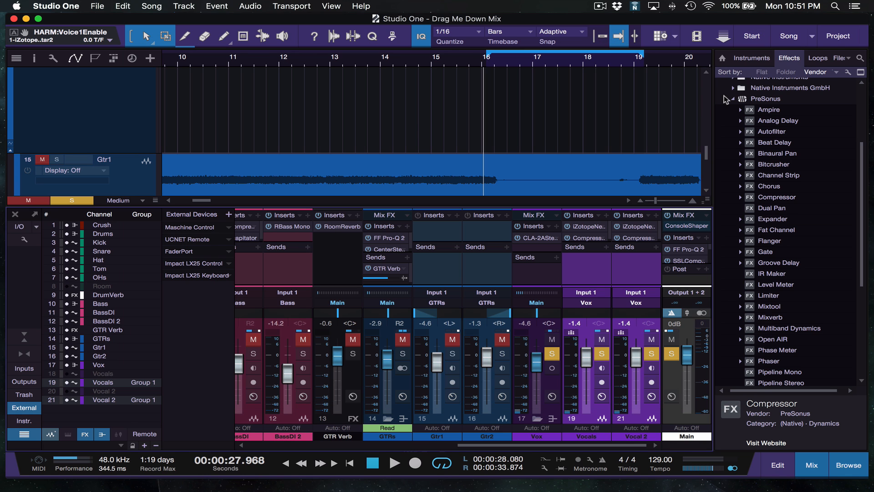
Bypass Nectar 2 on the Vocals channel and play the looped vocal phrase
click(566, 227)
key(space)
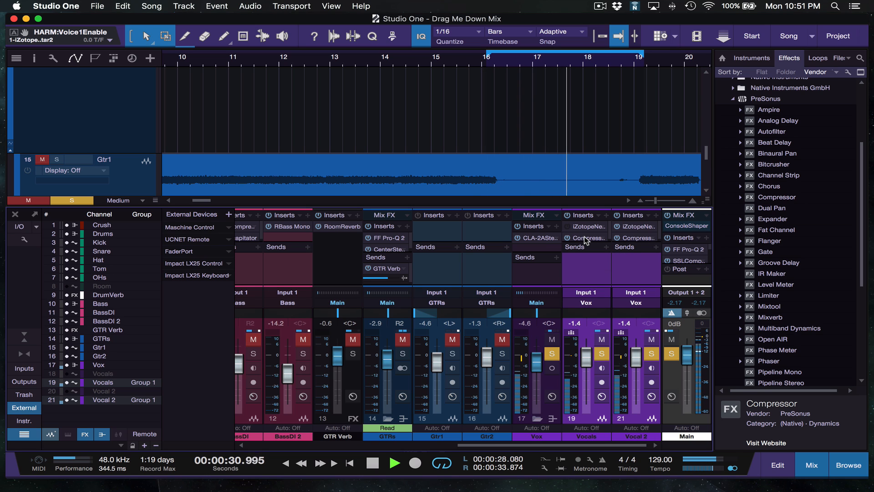
key(space)
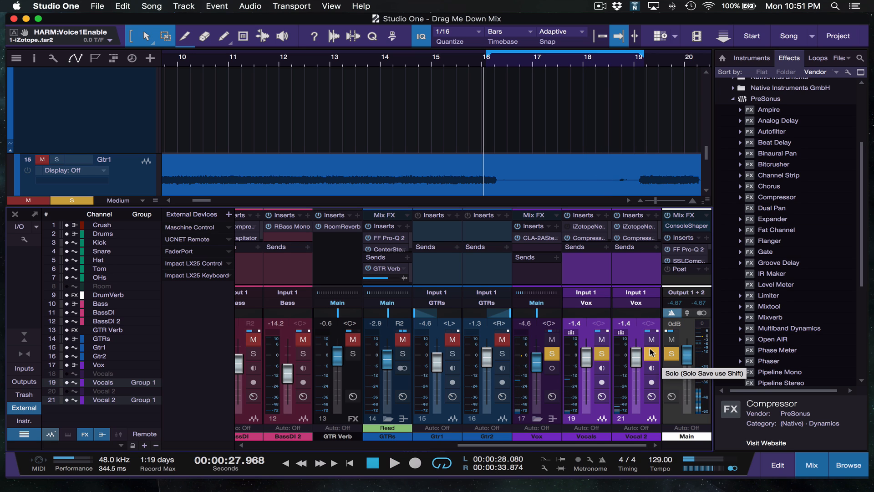
Clear all active mutes and solos in the mixer
click(650, 340)
click(651, 353)
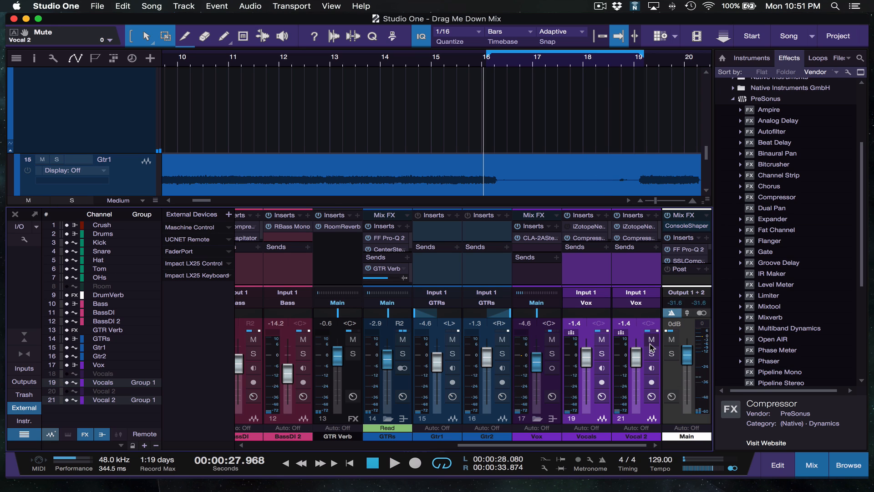
Solo the Vocals channel in the mixer and audition the looped vocal phrase
click(602, 354)
key(space)
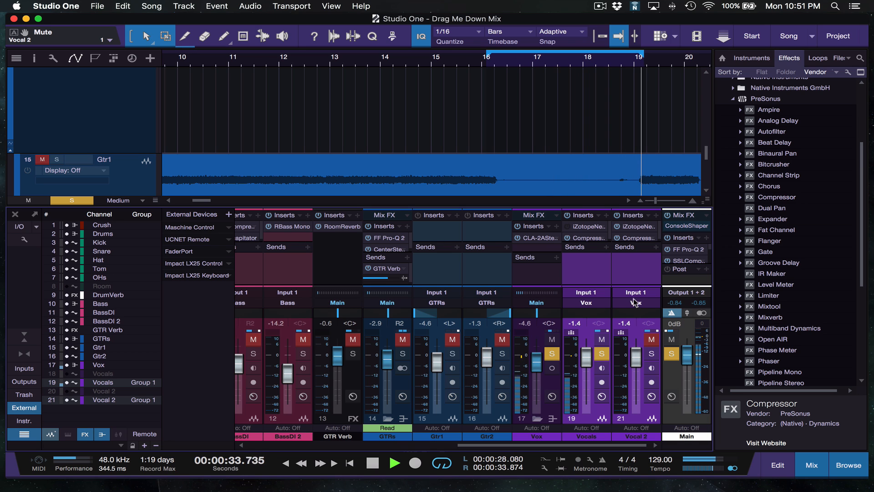
key(space)
Open the Compressor insert of the Vocals channel and reposition its window over the arrangement
click(592, 238)
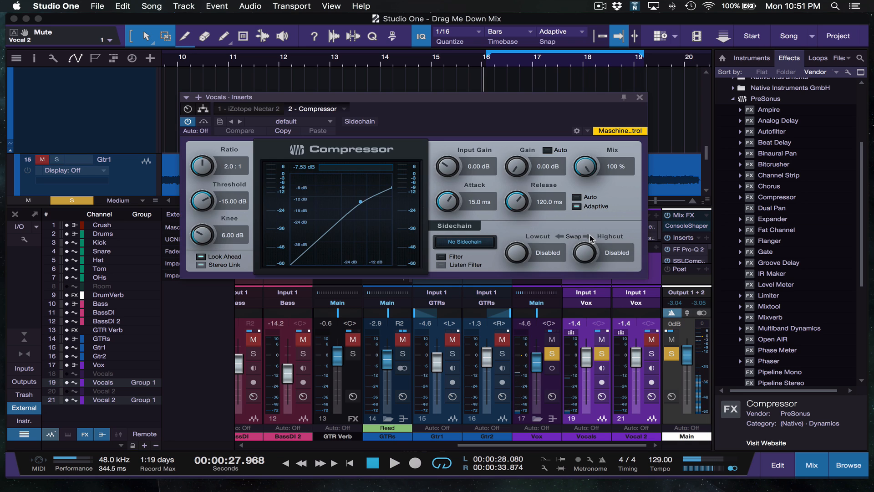
drag(459, 96, 414, 94)
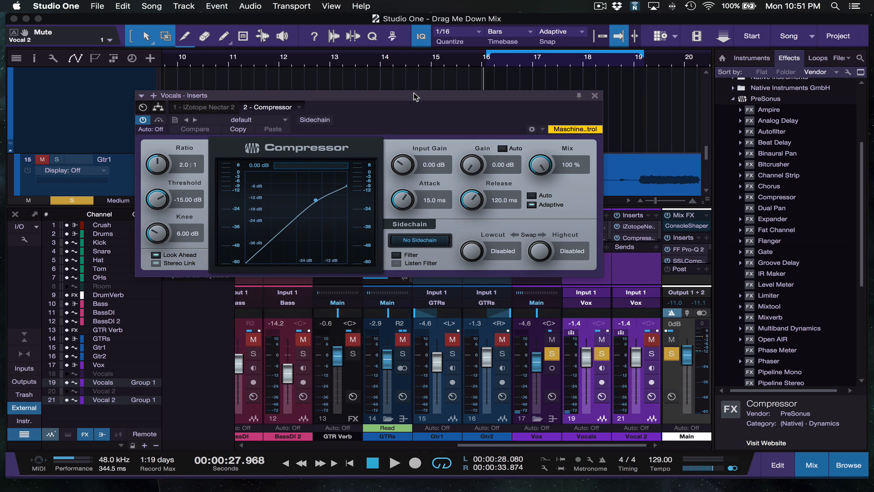
drag(484, 100, 523, 95)
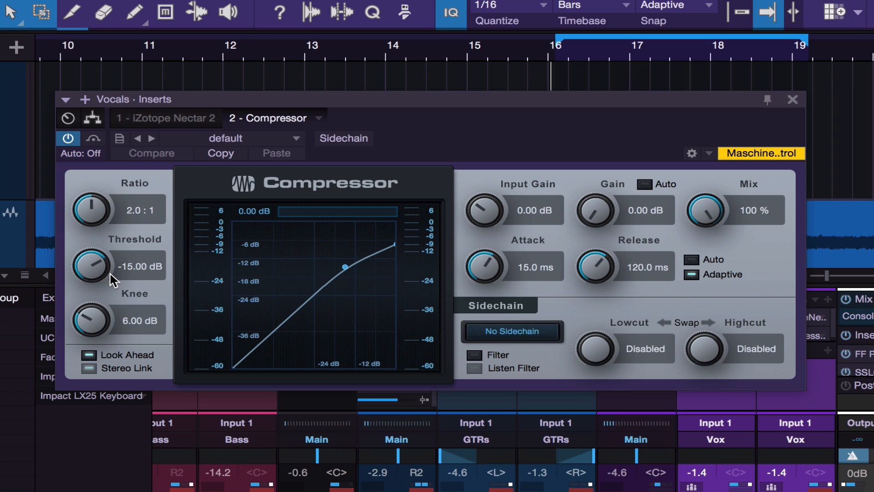
Play the looped vocal phrase through the Compressor at its default settings and examine the gain reduction meter
key(space)
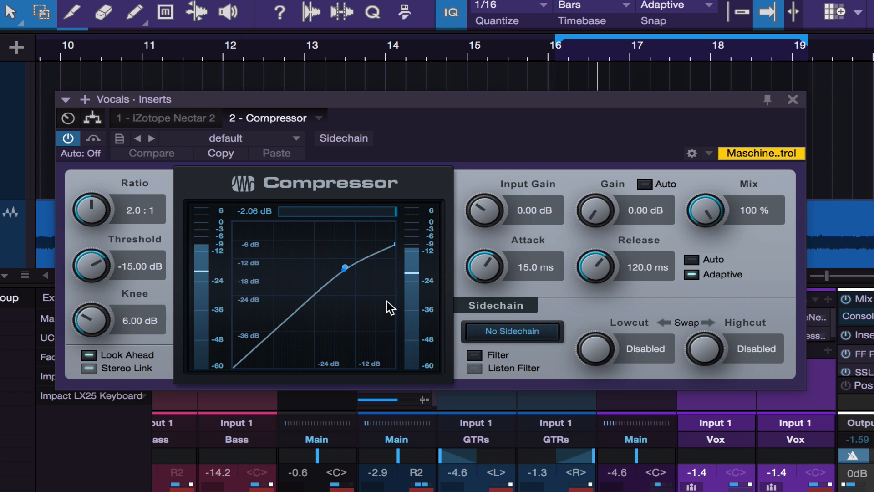
key(space)
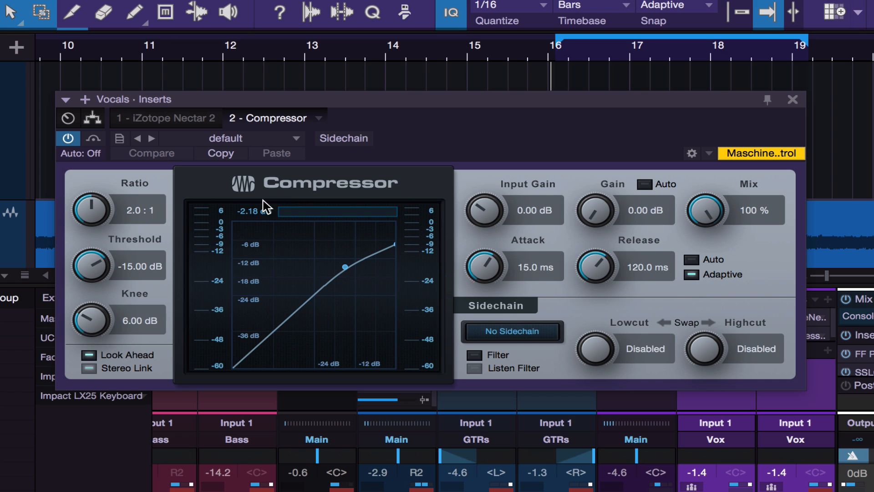
key(space)
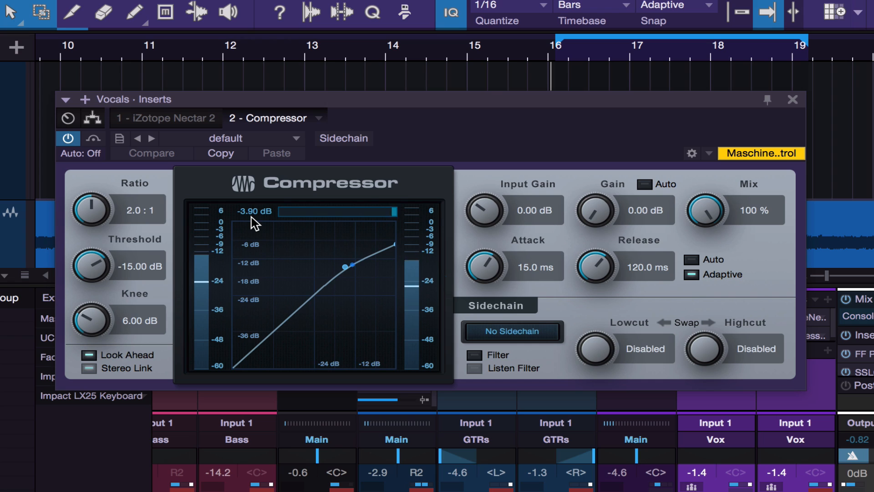
key(space)
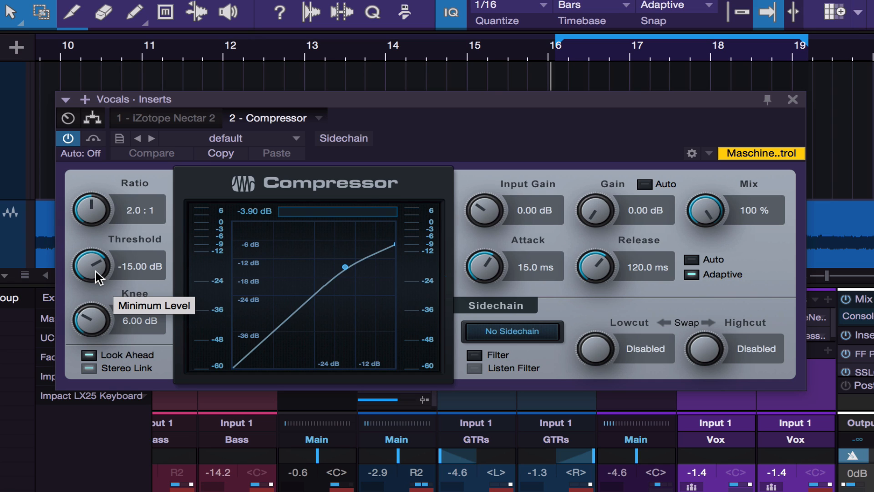
mouse_move(223, 283)
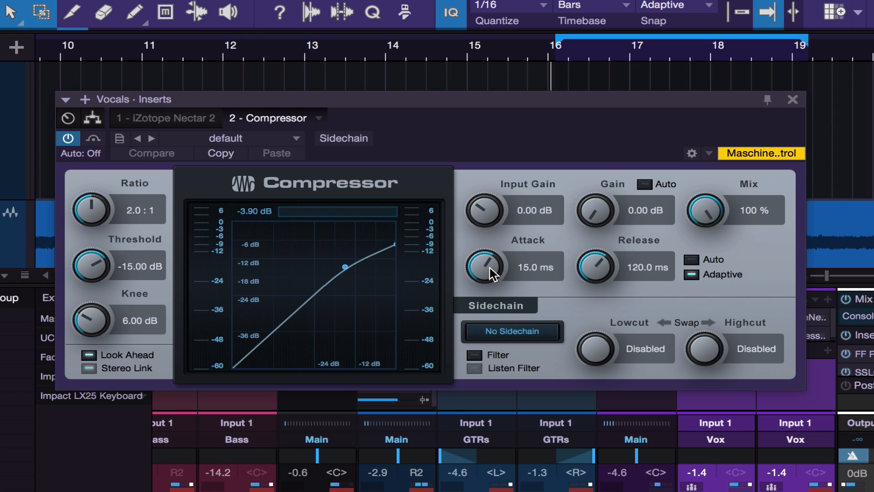
Try the Compressor's attack at 15.6 ms, its automatic release and a lower mix, restoring the mix to 100 %
mouse_move(493, 273)
mouse_down()
mouse_move(474, 270)
mouse_move(468, 297)
mouse_move(469, 280)
mouse_move(494, 238)
mouse_move(489, 265)
mouse_move(507, 226)
mouse_move(476, 315)
mouse_move(478, 264)
mouse_move(494, 238)
mouse_move(483, 265)
mouse_up()
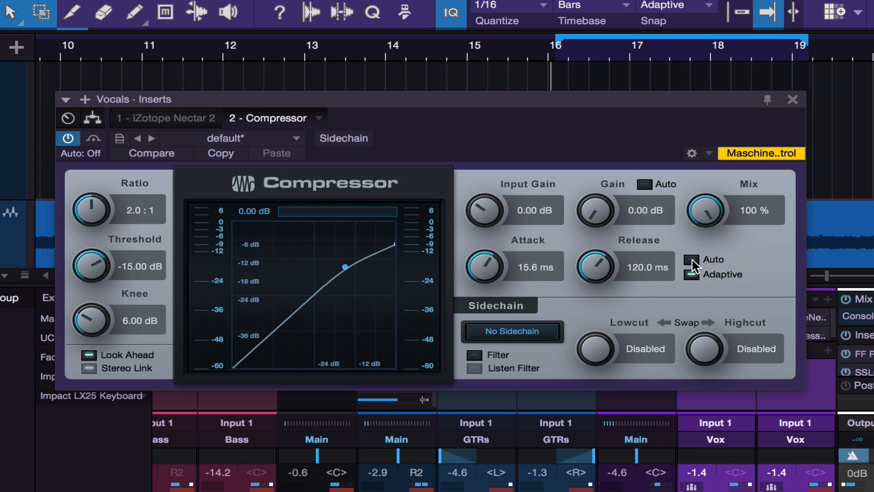
click(690, 264)
drag(712, 218, 689, 276)
drag(703, 219, 719, 151)
Set the Compressor's ratio to 4.0:1 and threshold to -17.40 dB while auditioning the looped vocal
drag(97, 216, 99, 207)
key(space)
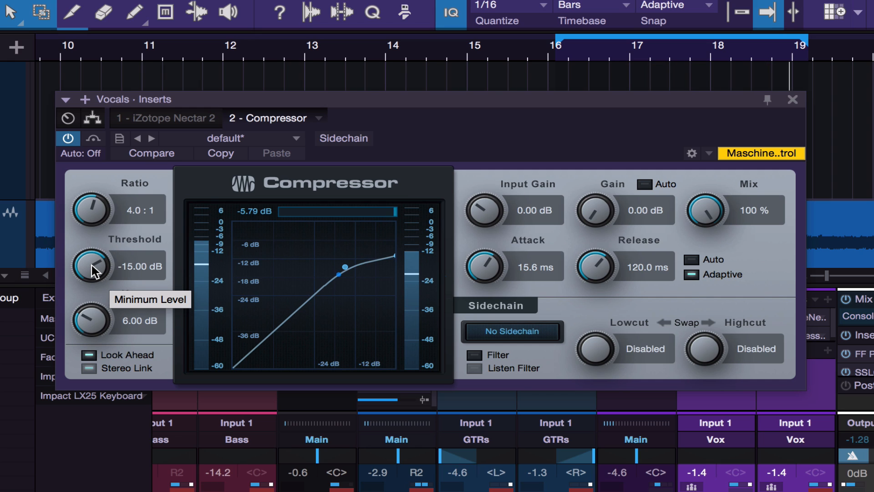
mouse_move(92, 266)
mouse_down()
mouse_move(92, 255)
mouse_move(86, 273)
mouse_up()
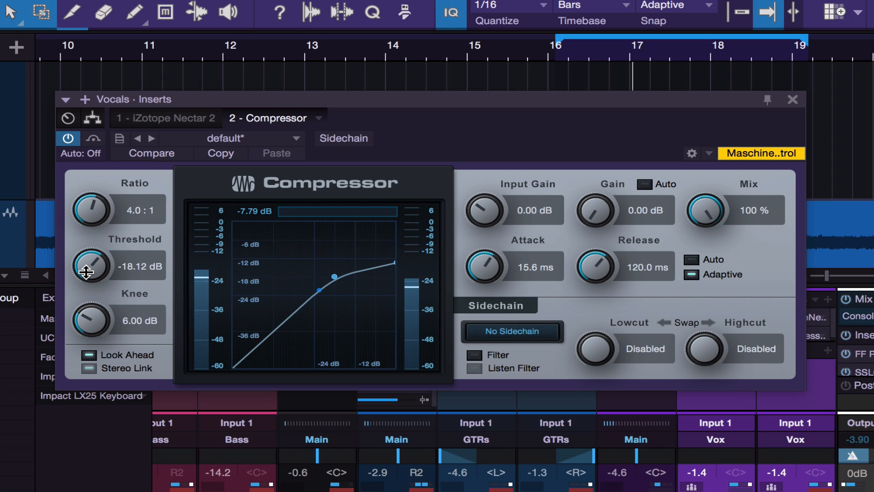
drag(86, 273, 87, 271)
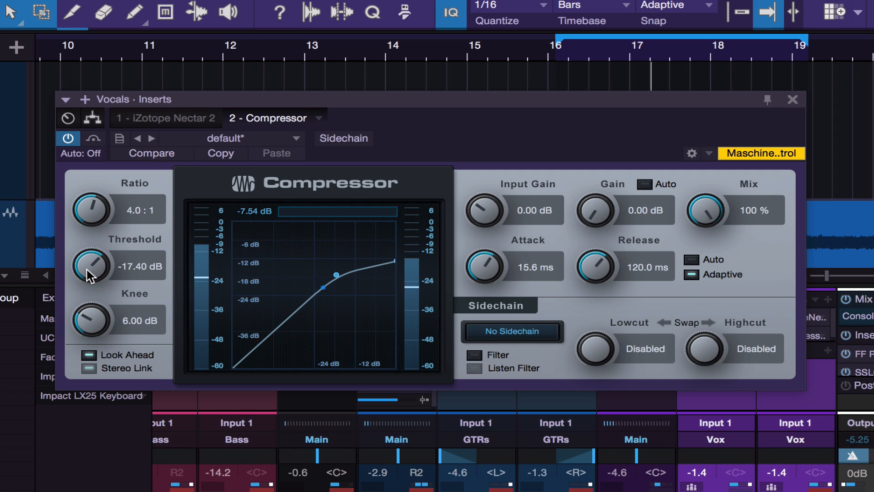
scroll(90, 276, up, 2)
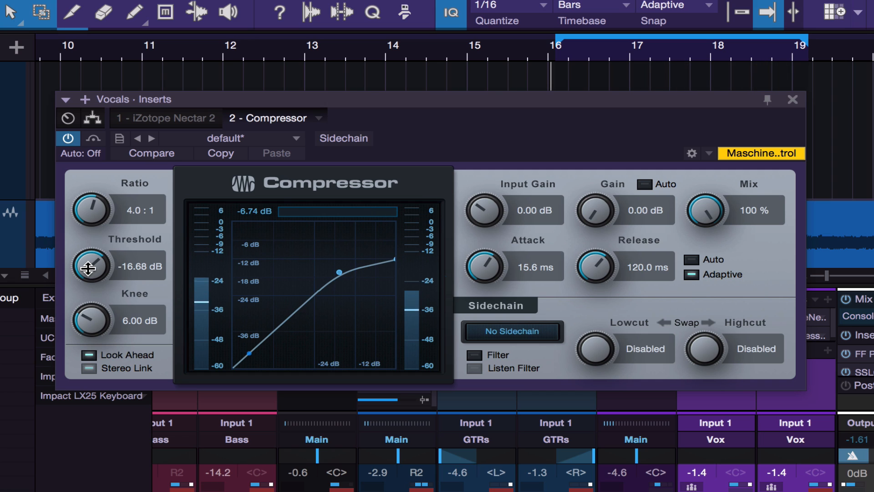
mouse_move(88, 269)
mouse_down()
mouse_move(84, 261)
mouse_move(87, 269)
mouse_up()
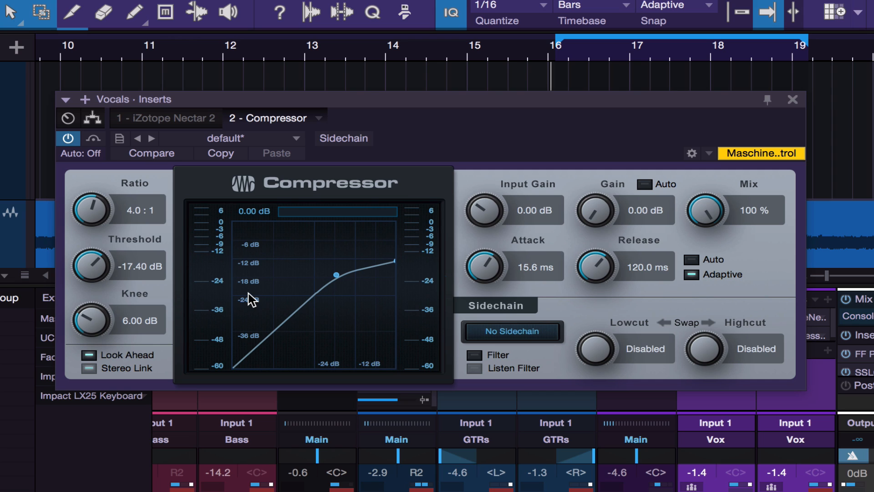
key(space)
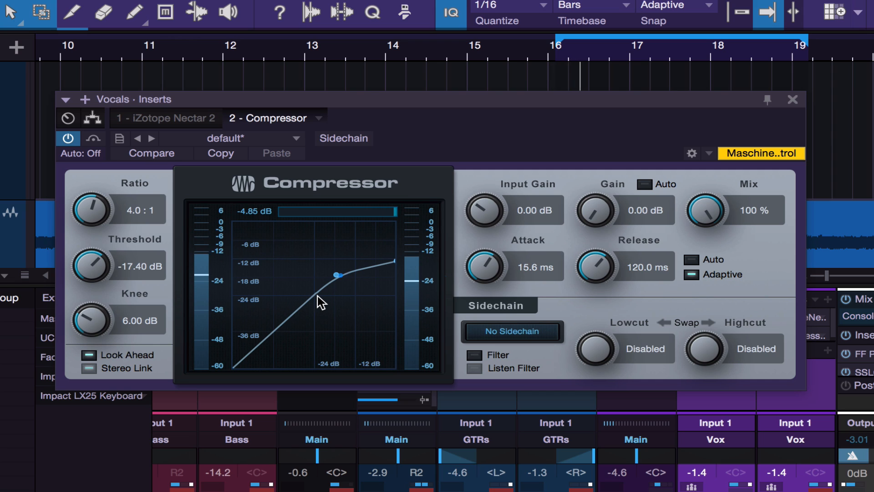
key(space)
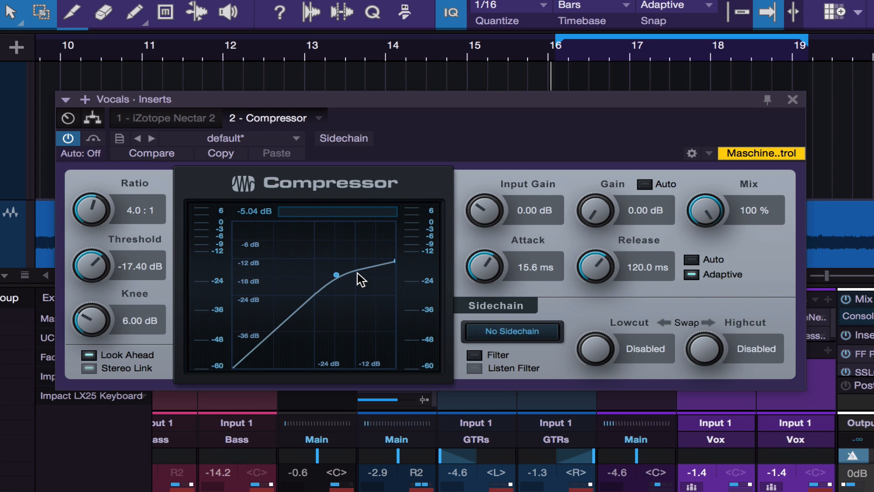
Try a hard knee of 0.10 dB, set the knee to 6.50 dB and audition the vocal loop
drag(81, 312, 74, 389)
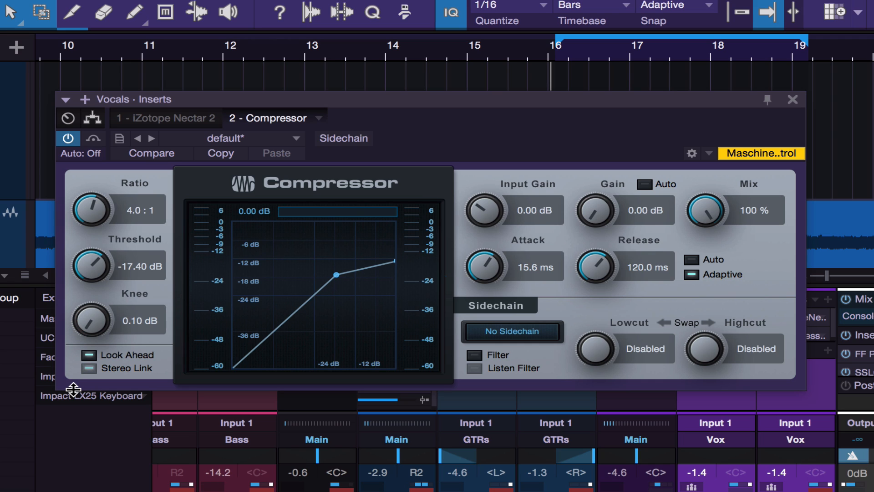
drag(73, 390, 86, 314)
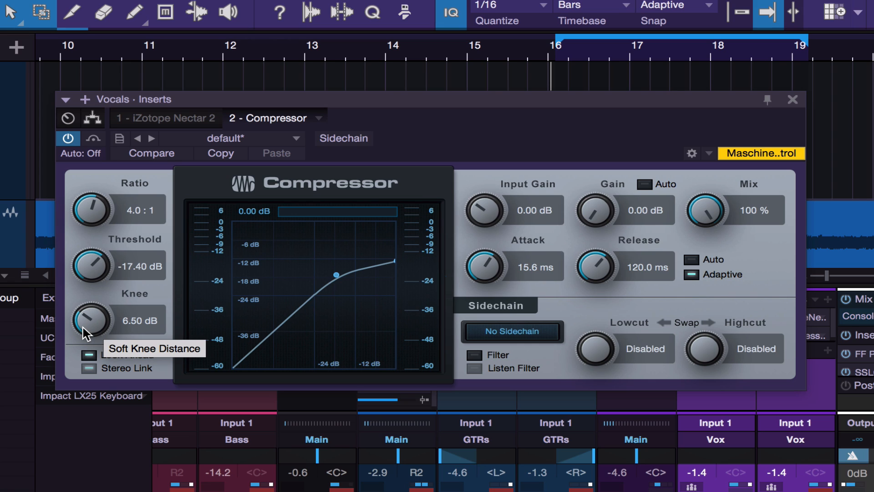
key(space)
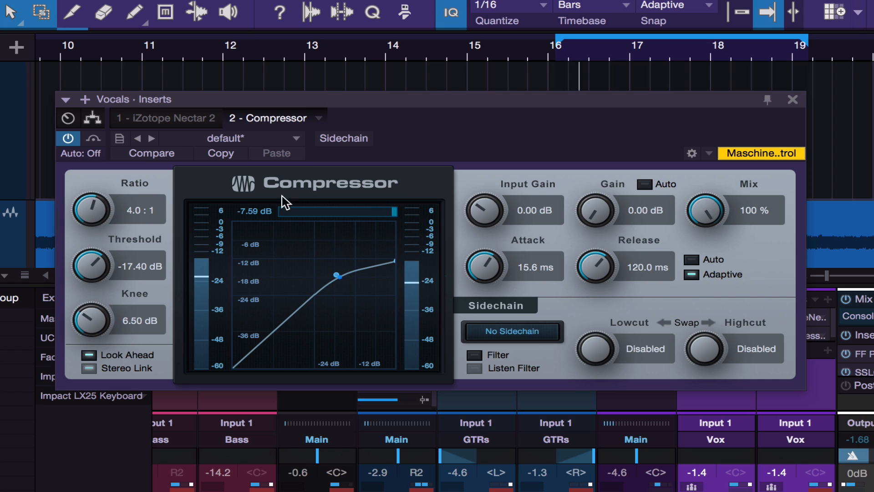
key(space)
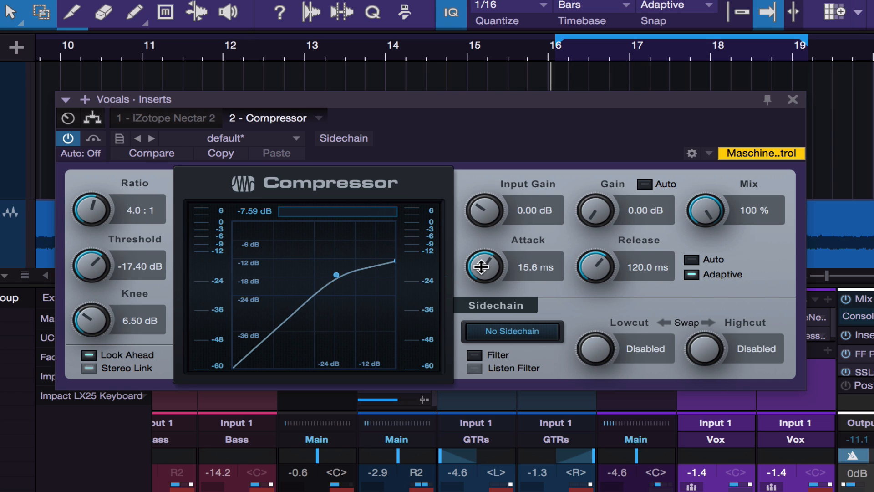
Shorten the Compressor's attack to 5.78 ms while listening to the looped vocal
drag(480, 262, 478, 283)
key(space)
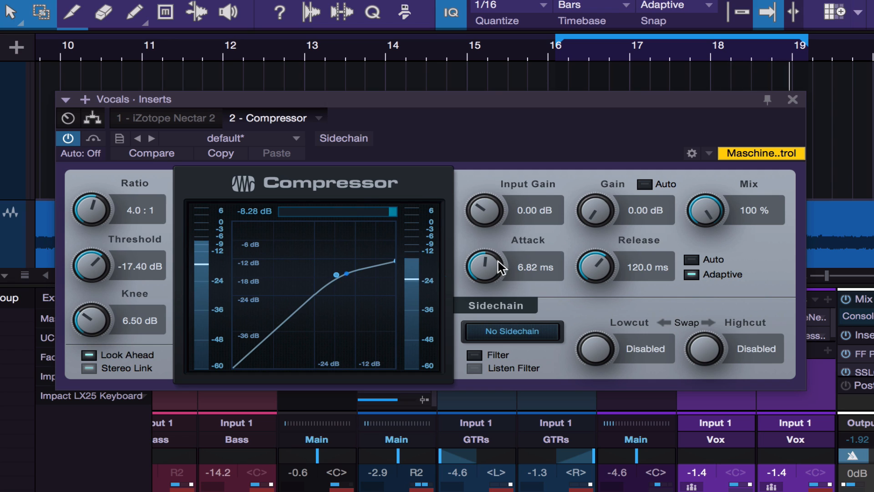
drag(484, 263, 485, 269)
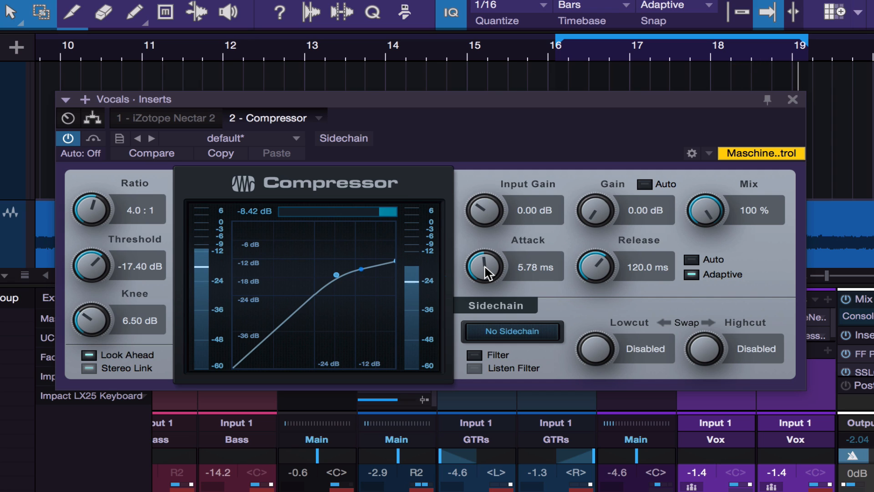
key(space)
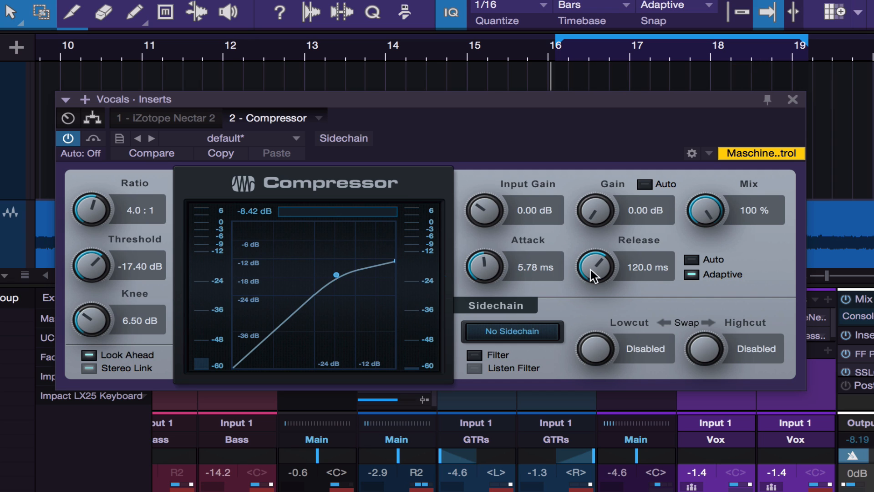
Lengthen the Compressor's release to 139.7 ms and audition the looped vocal
drag(592, 268, 592, 267)
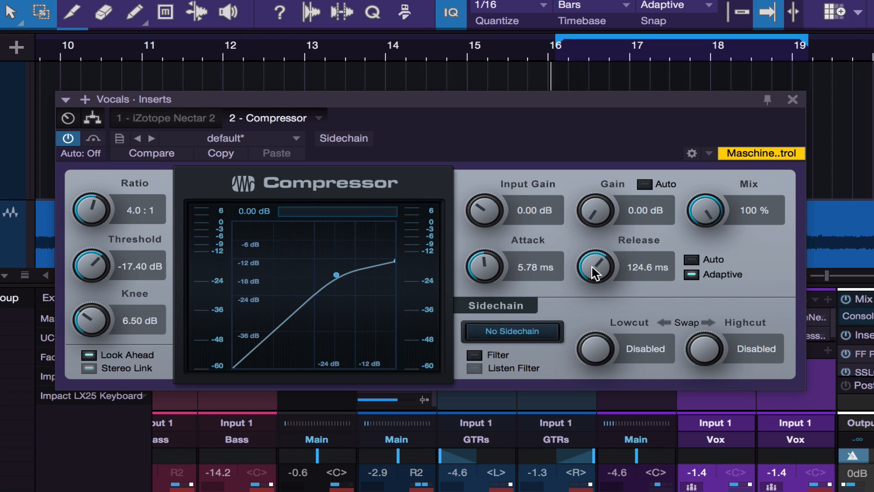
drag(592, 268, 595, 269)
key(space)
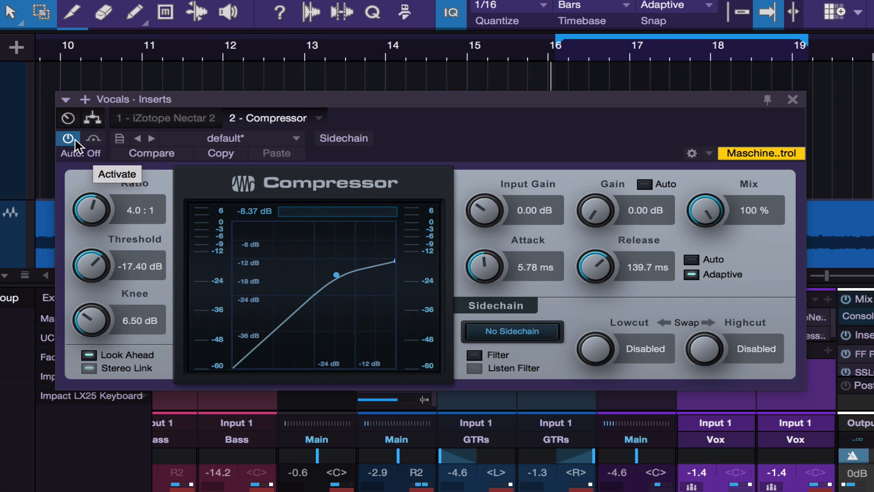
Bypass and reactivate the Compressor repeatedly during loop playback to compare the compressed and uncompressed vocal
key(space)
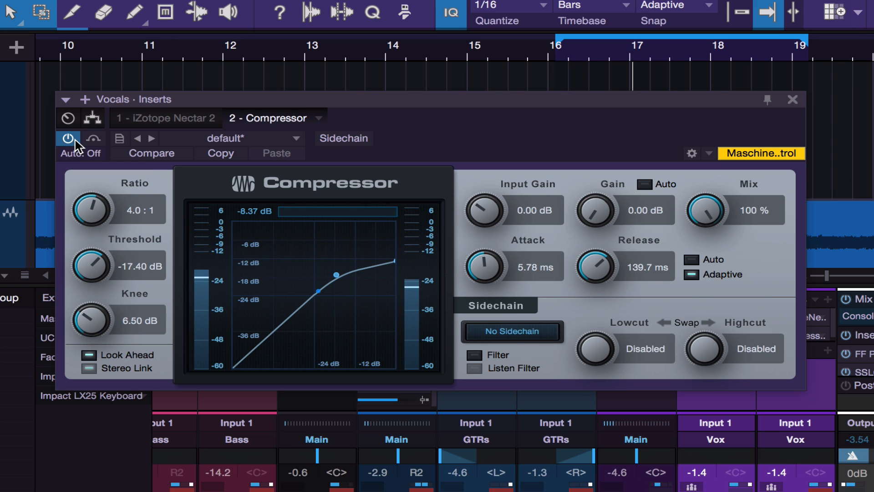
click(74, 139)
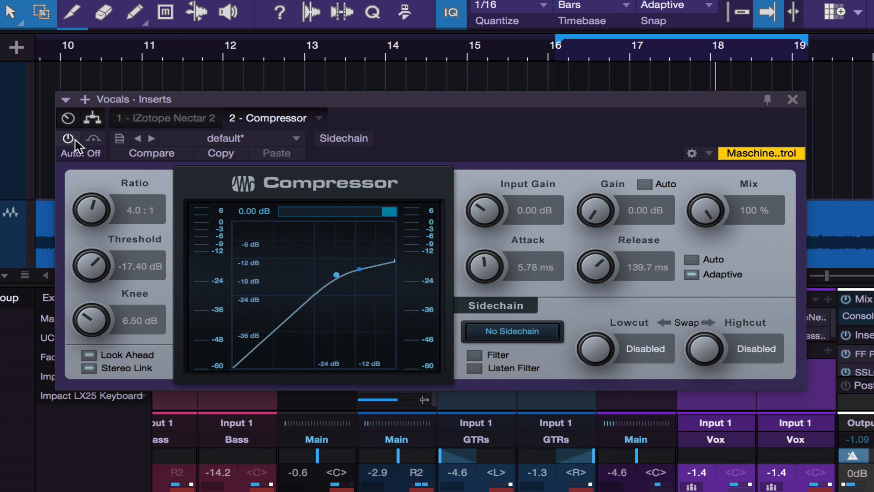
click(75, 140)
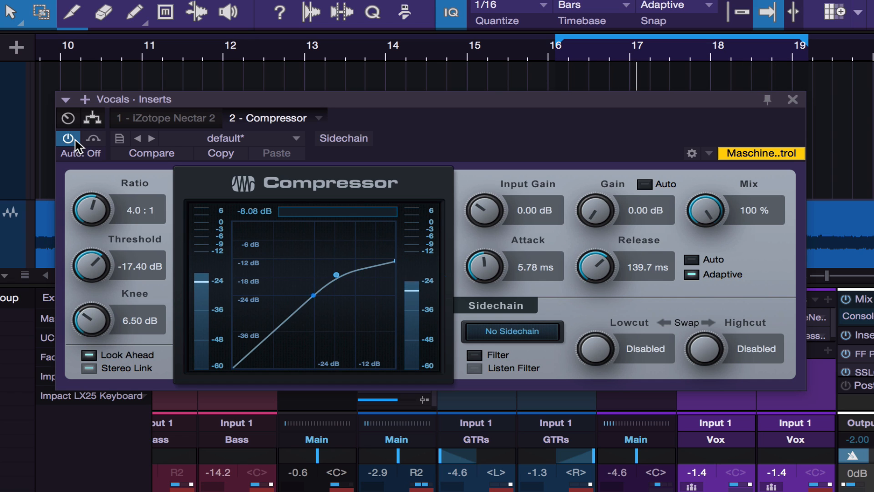
click(76, 140)
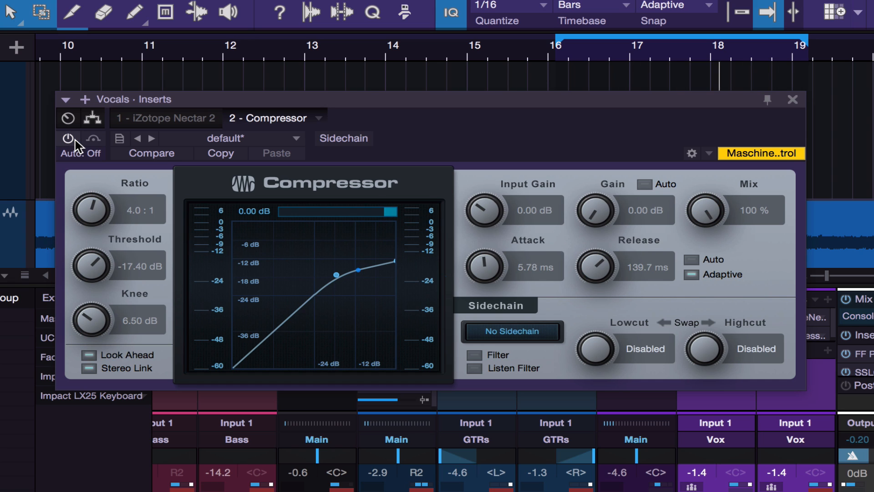
click(75, 141)
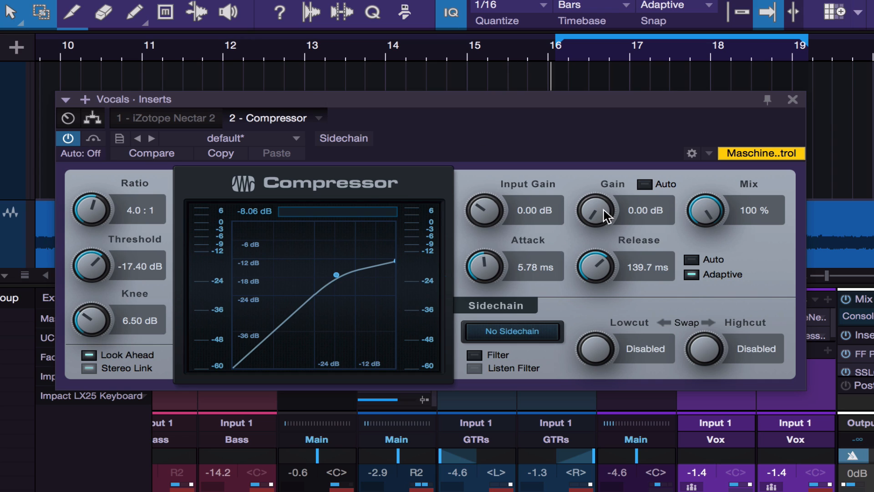
Set the Compressor's make-up gain to 5.04 dB while auditioning the looped vocal
drag(604, 211, 605, 187)
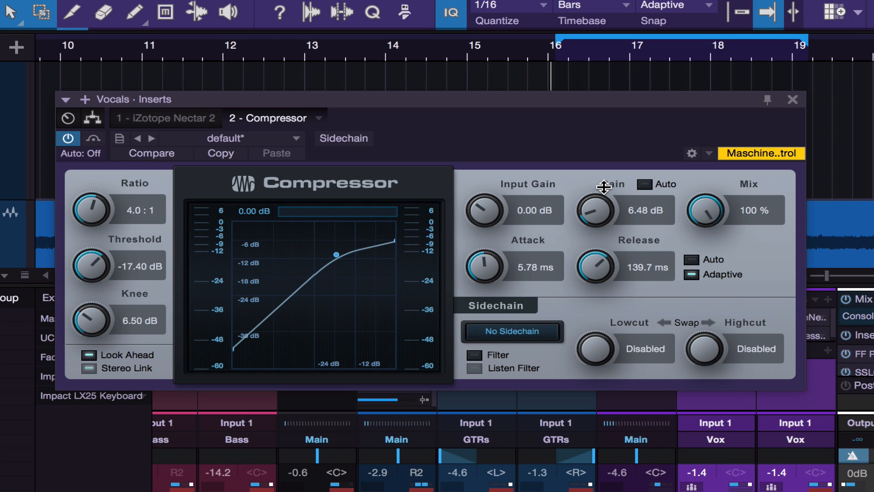
drag(604, 187, 604, 192)
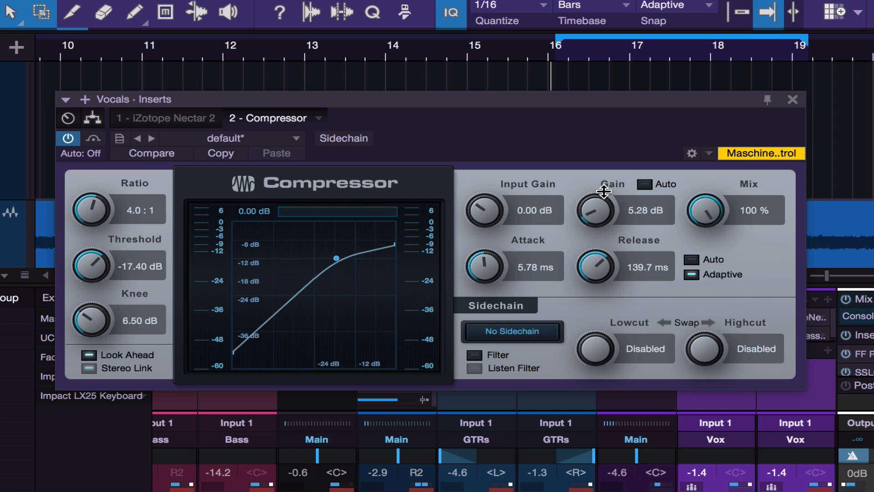
key(space)
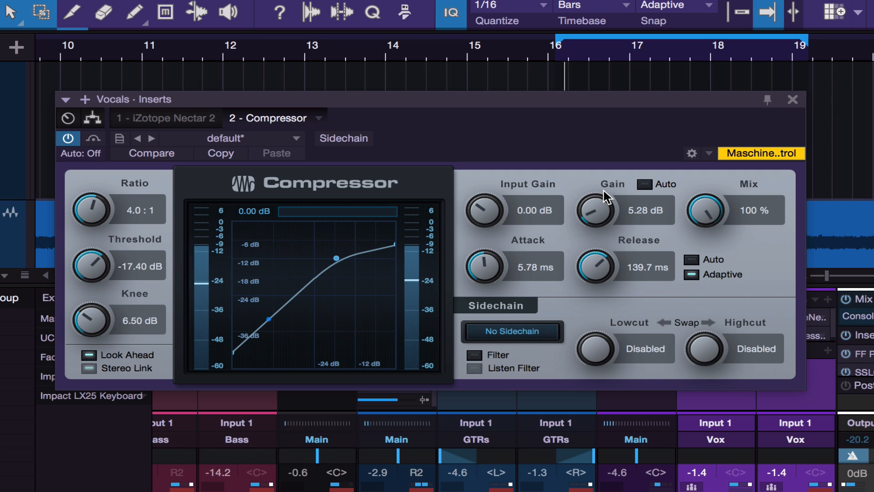
drag(602, 200, 602, 205)
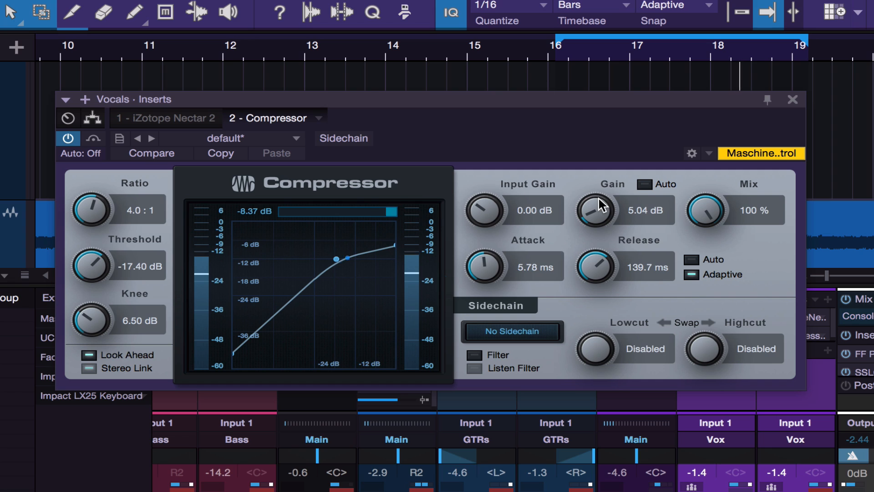
Set the Compressor's make-up gain to 4.80 dB during playback and stop the looped vocal
drag(600, 199, 599, 199)
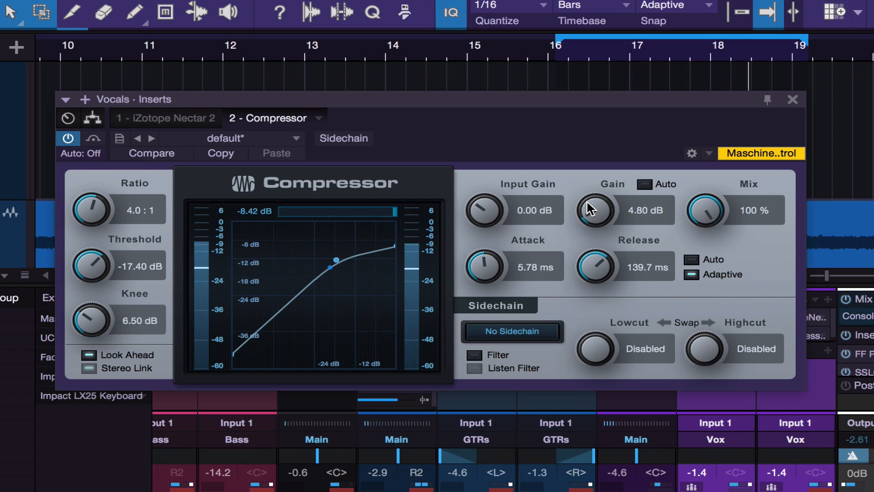
key(space)
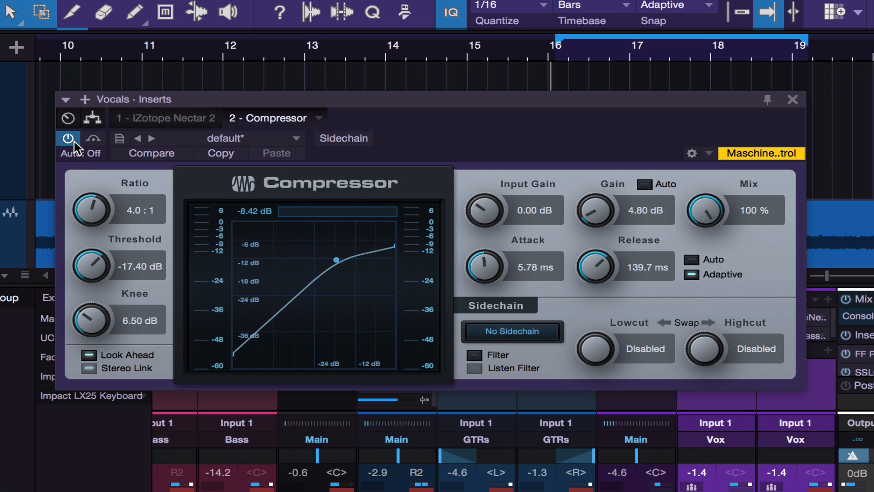
Play the looped vocal and switch the Compressor off and on twice to compare the levels
key(space)
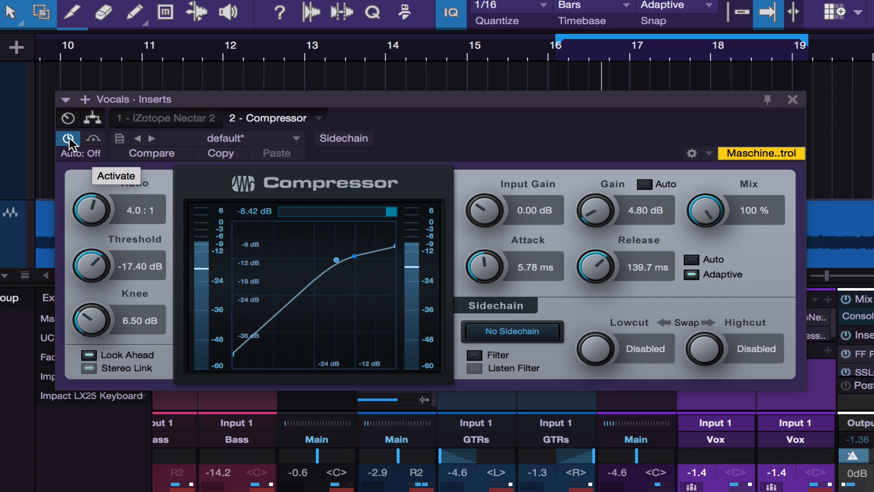
click(68, 139)
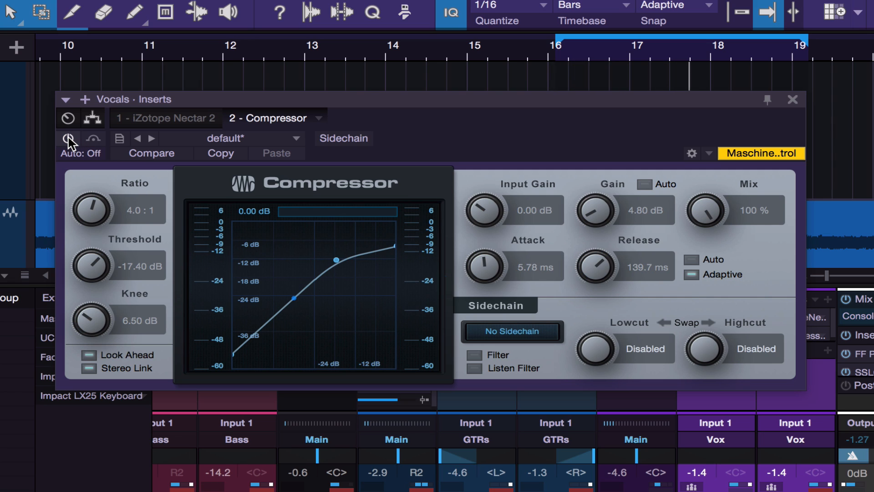
click(68, 139)
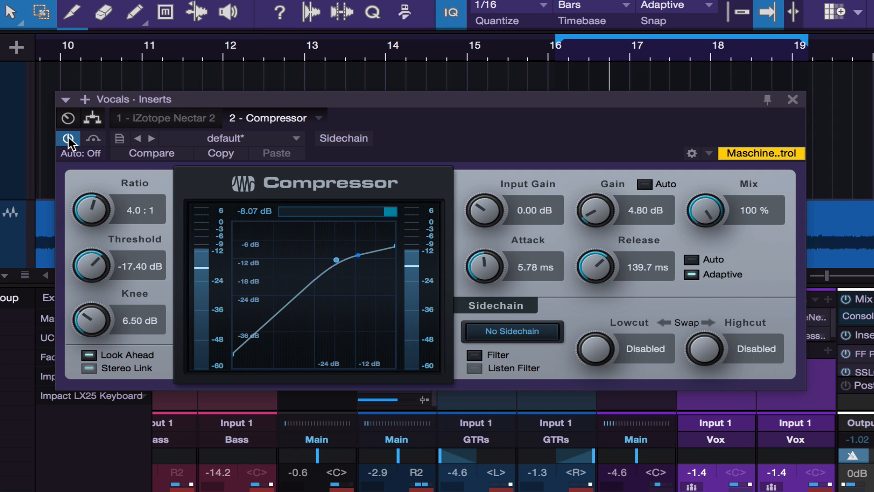
click(69, 139)
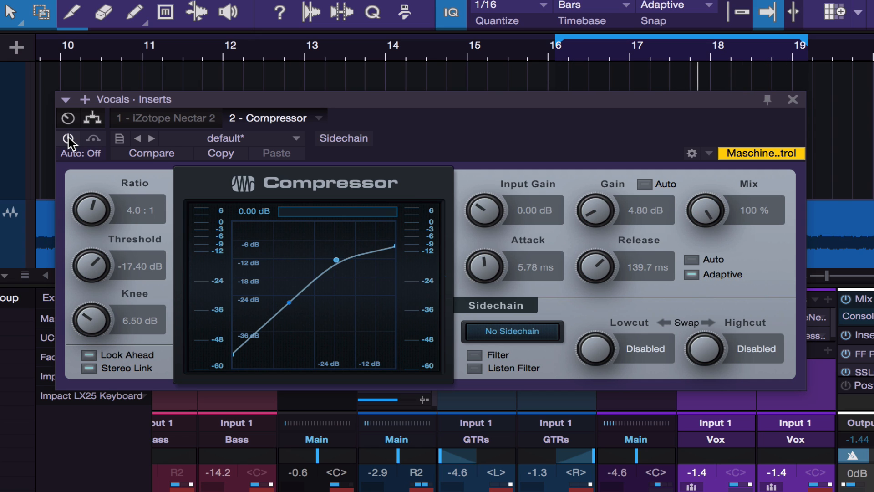
click(68, 139)
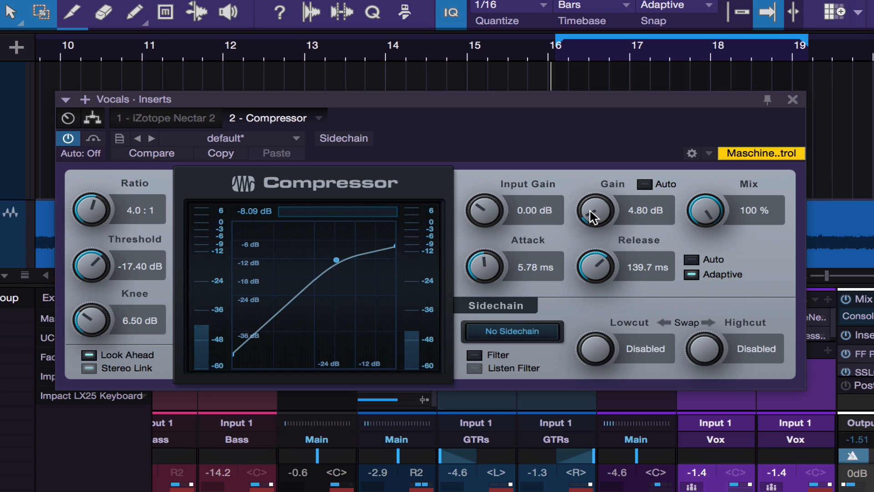
Set the Compressor's make-up gain to 4.32 dB and close the Vocals inserts window
drag(590, 211, 591, 220)
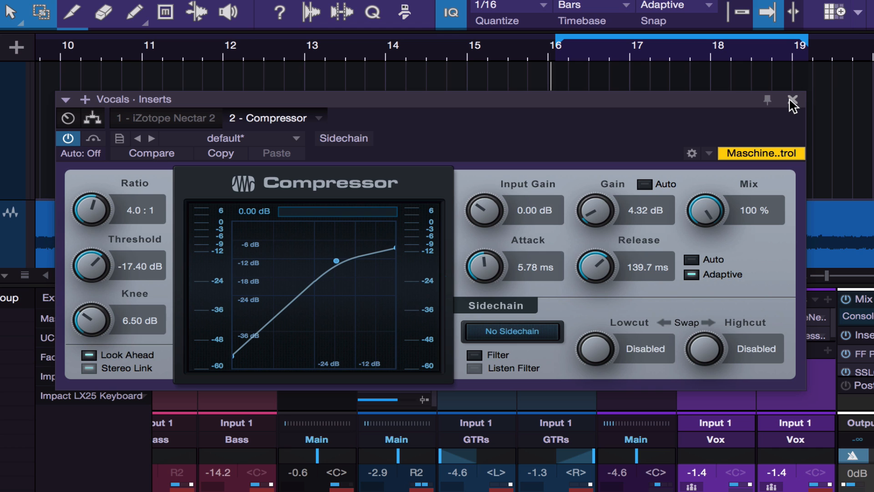
click(792, 101)
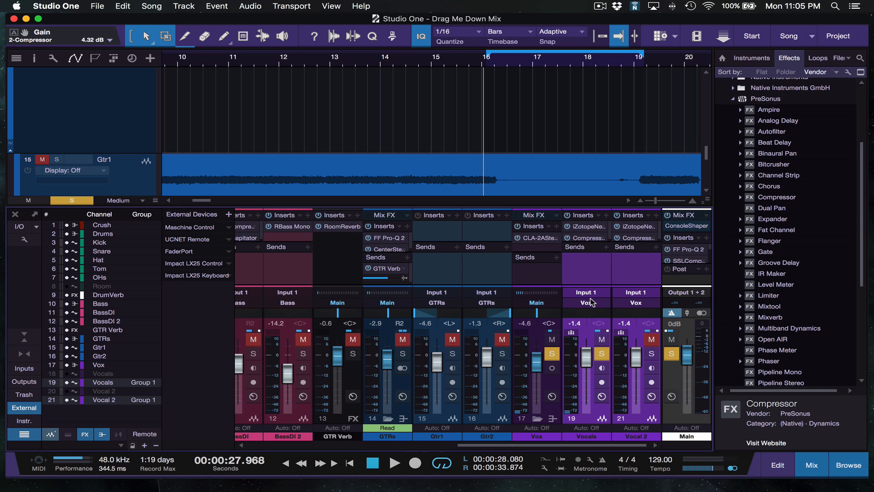
Audition the soloed vocal phrase, turn off solo on the Vocals channel, and play the full mix
key(space)
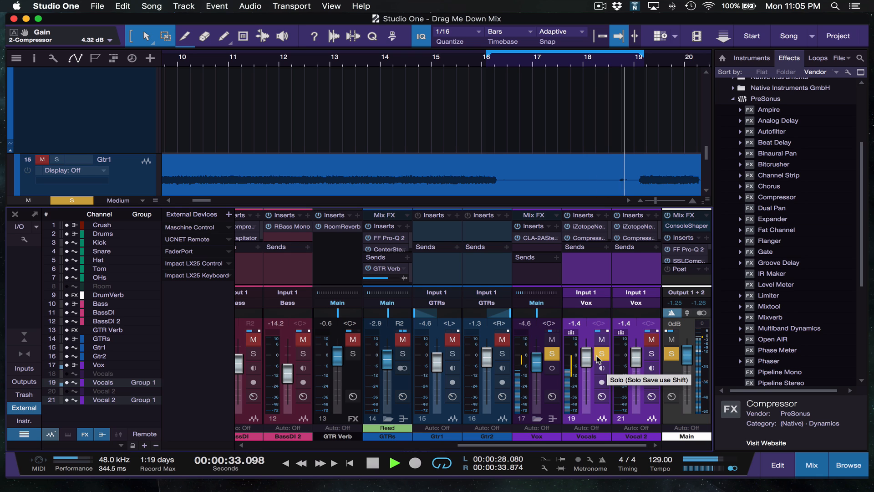
key(space)
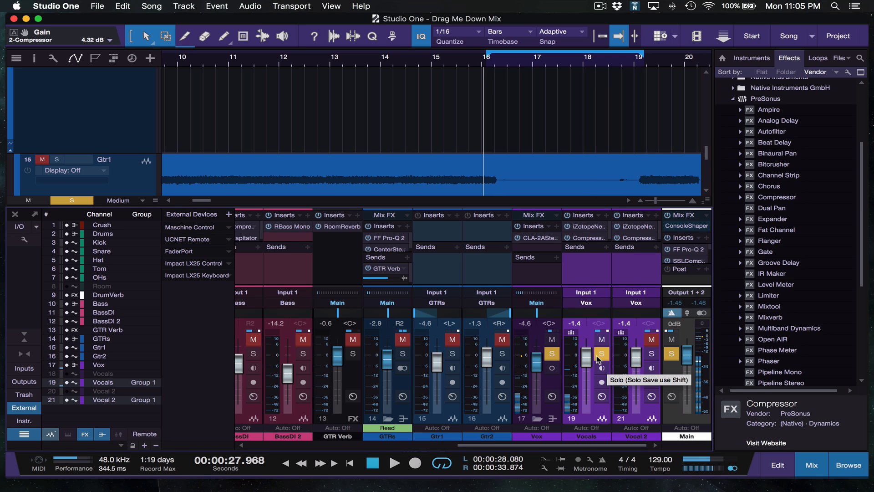
click(598, 359)
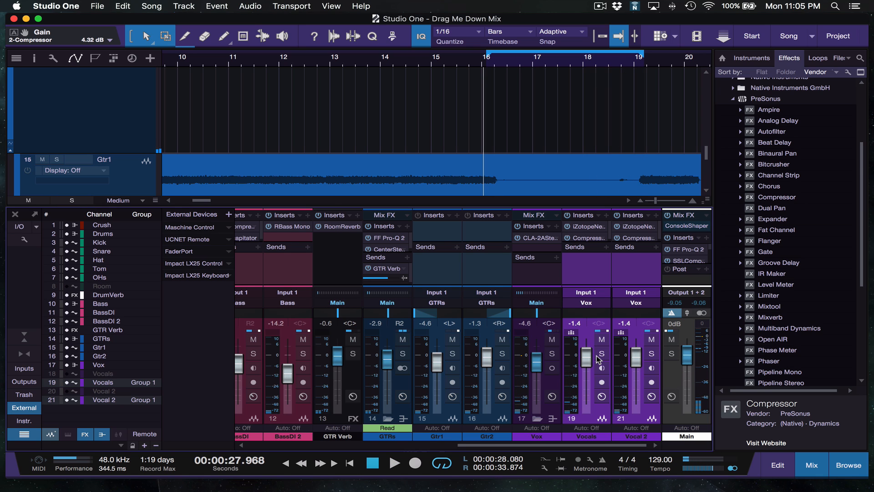
key(space)
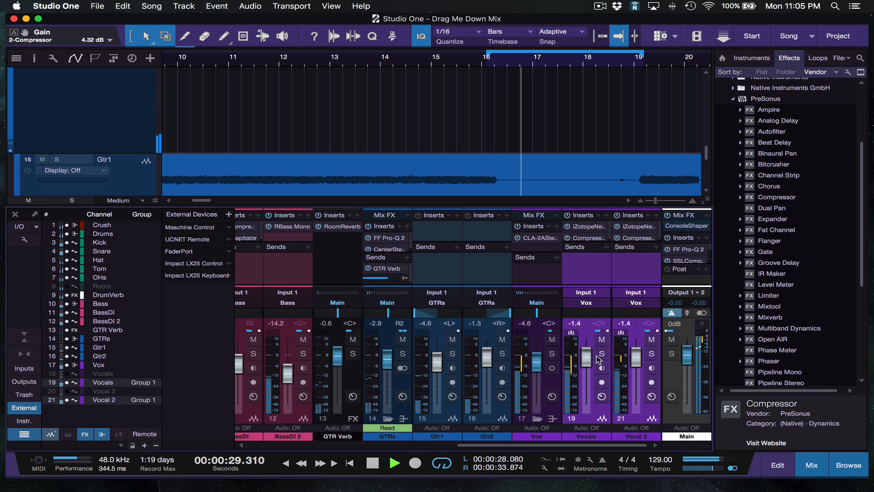
Raise the Vox bus fader to -4.3 dB during full-mix playback and stop the transport
click(572, 254)
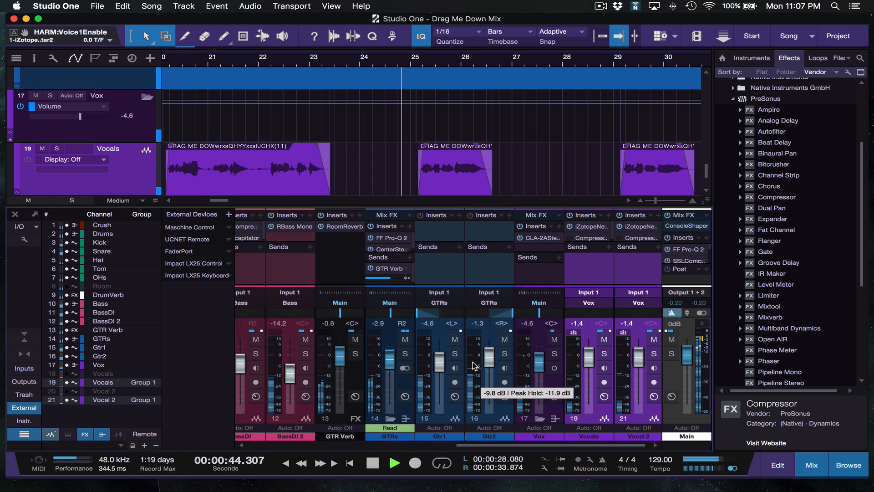
drag(537, 372, 537, 371)
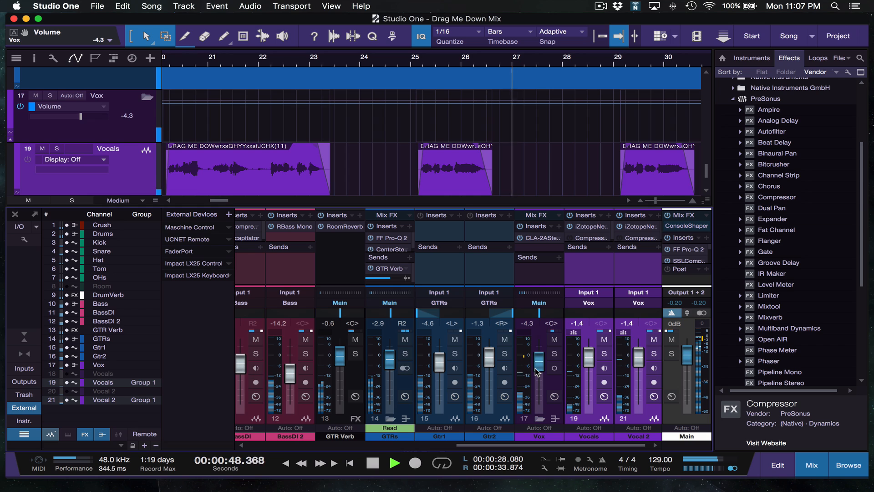
key(space)
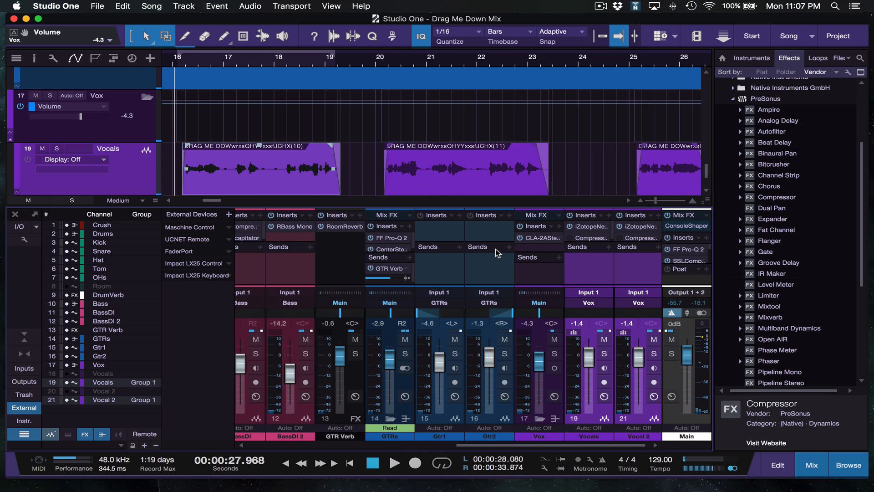
Hide the mixer, locate the start of the drum tracks in the arrangement, and select the Snare track
key(F3)
scroll(379, 270, up, 15)
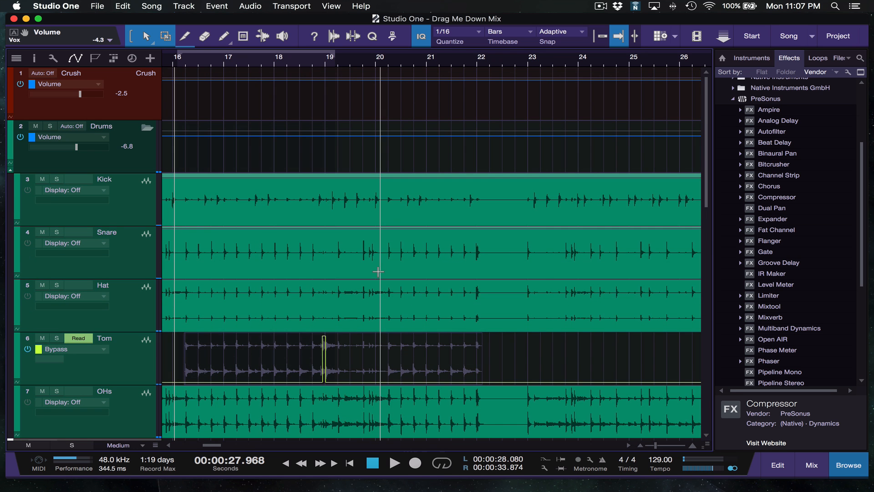
scroll(383, 258, left, 4)
scroll(384, 257, left, 10)
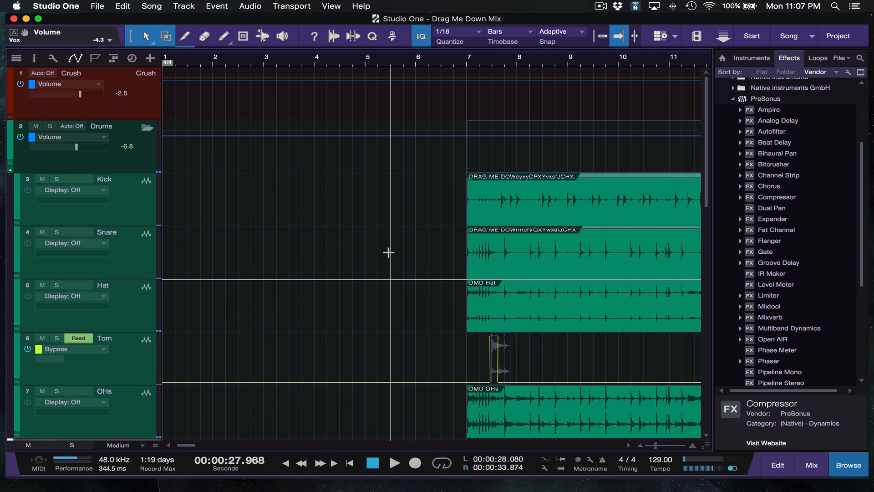
scroll(384, 252, right, 2)
scroll(384, 253, right, 2)
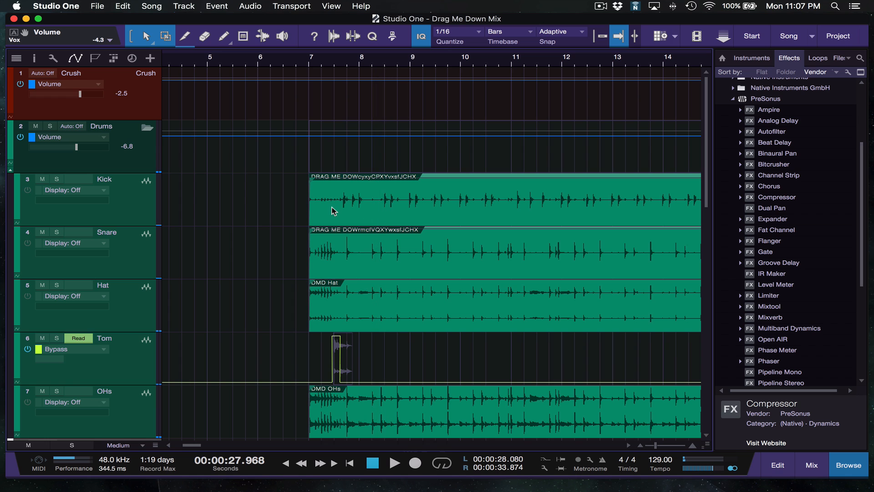
click(140, 263)
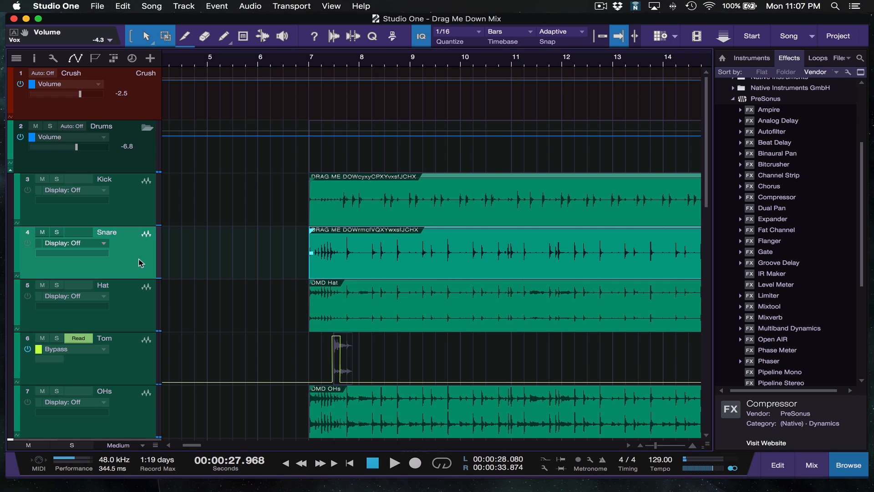
Show the mixer again and solo the Snare channel
key(F3)
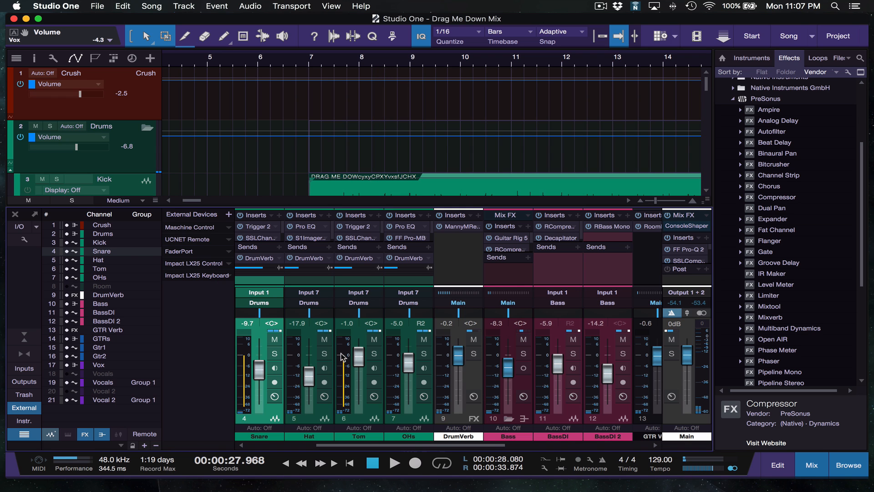
scroll(295, 358, left, 1)
click(306, 353)
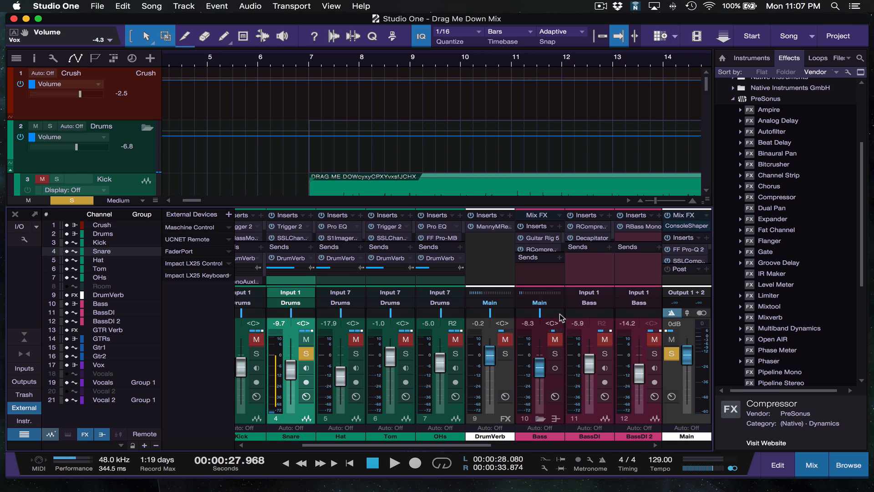
Set the loop range from bar 7 to bar 12 and audition the soloed snare
scroll(361, 177, down, 3)
scroll(361, 177, up, 1)
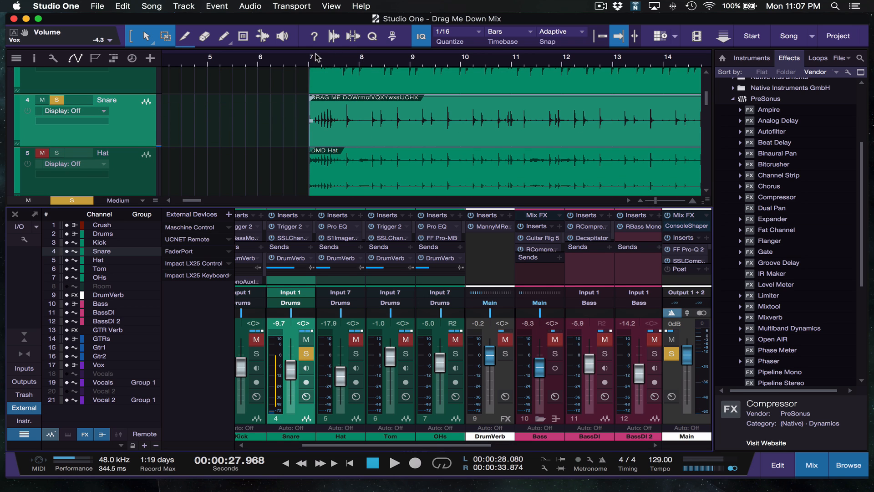
drag(312, 52, 565, 57)
key(space)
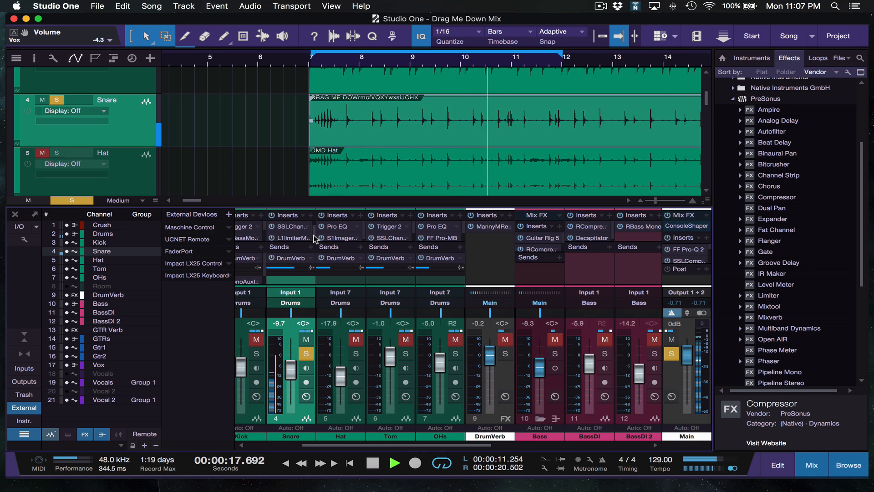
scroll(308, 233, down, 1)
key(space)
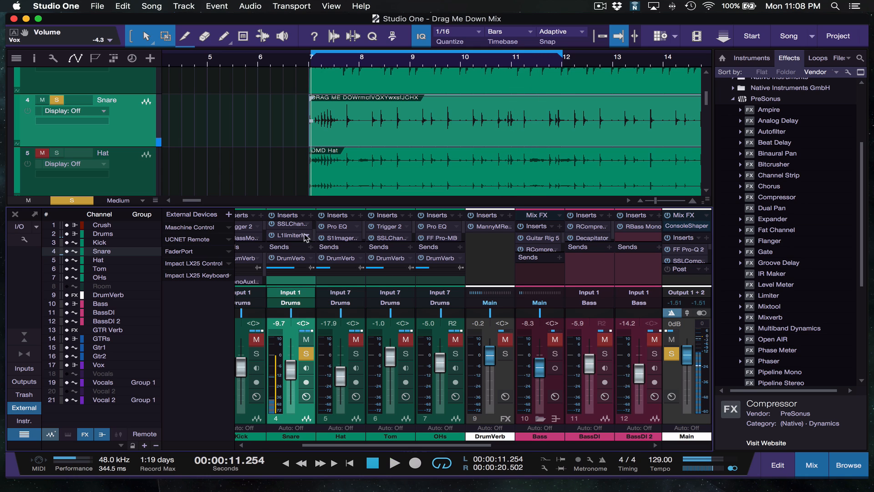
Open the SSLChannel Mono insert on the Snare channel and move its window clear of the snare's waveform and fader
click(285, 225)
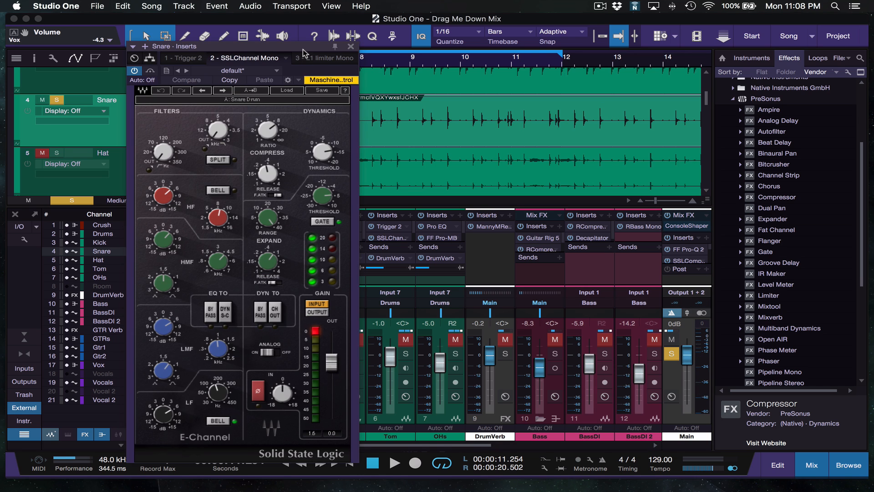
drag(302, 49, 433, 51)
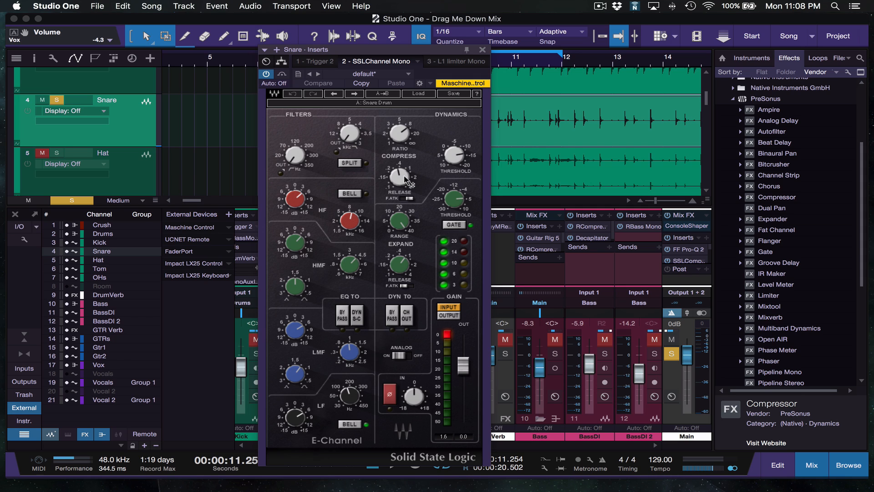
mouse_move(406, 180)
drag(438, 58, 633, 67)
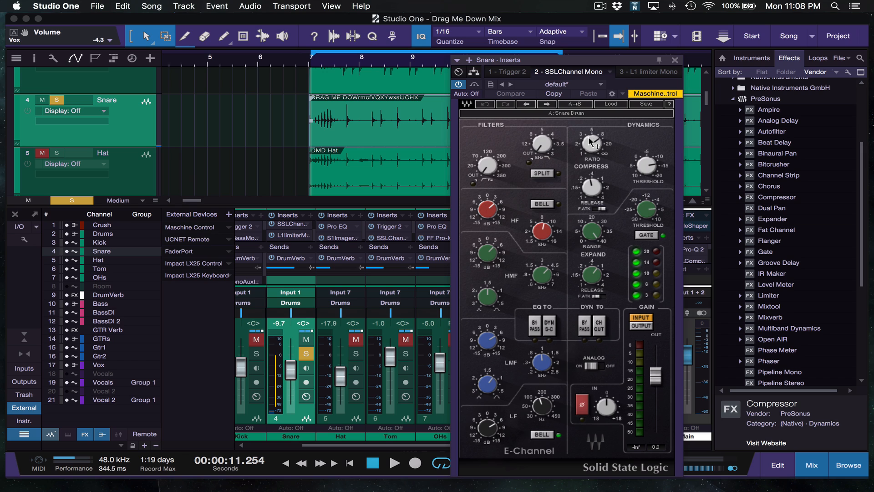
Set the SSLChannel's compression ratio to 7.9 and audition the looped snare
drag(592, 144, 592, 140)
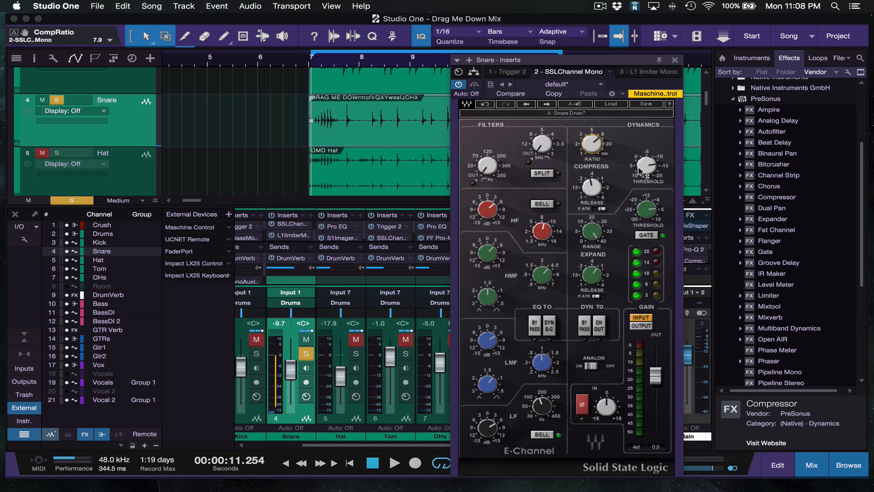
mouse_move(639, 164)
key(space)
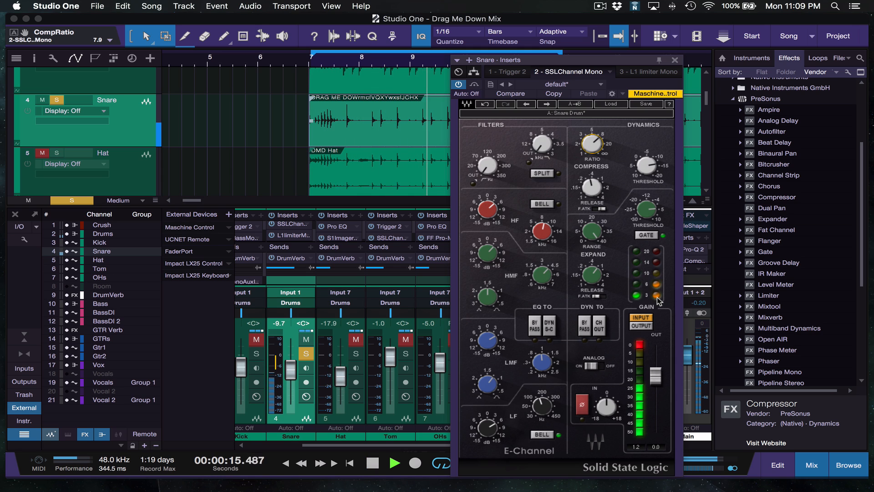
key(space)
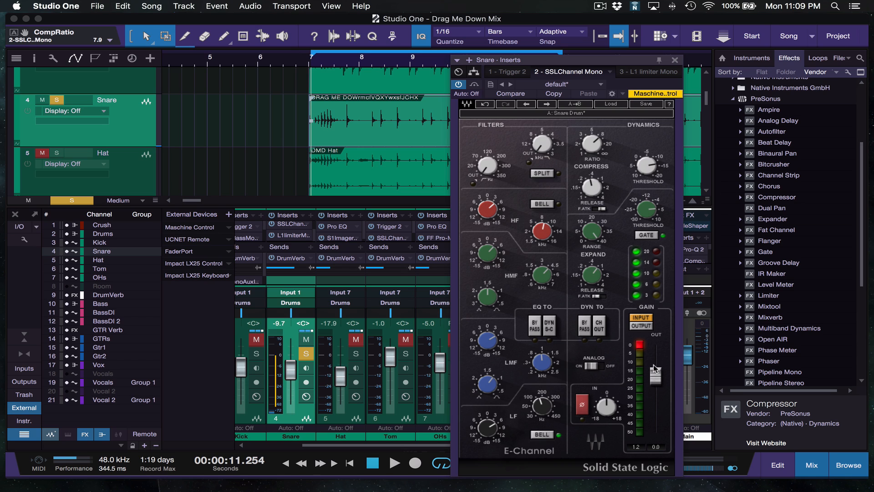
Set the SSLChannel's output gain to 0.1 dB and its compressor release to 0.37 while auditioning the snare
drag(654, 385, 655, 384)
drag(588, 190, 589, 184)
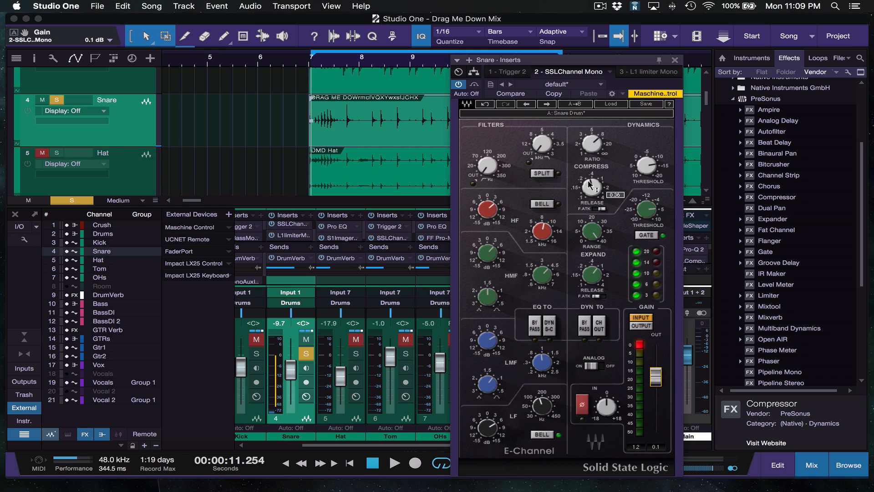
drag(590, 185, 590, 175)
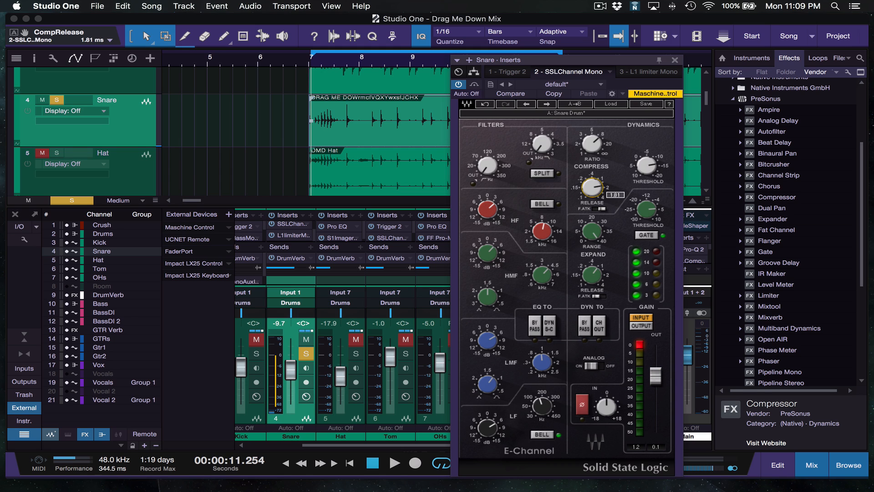
key(space)
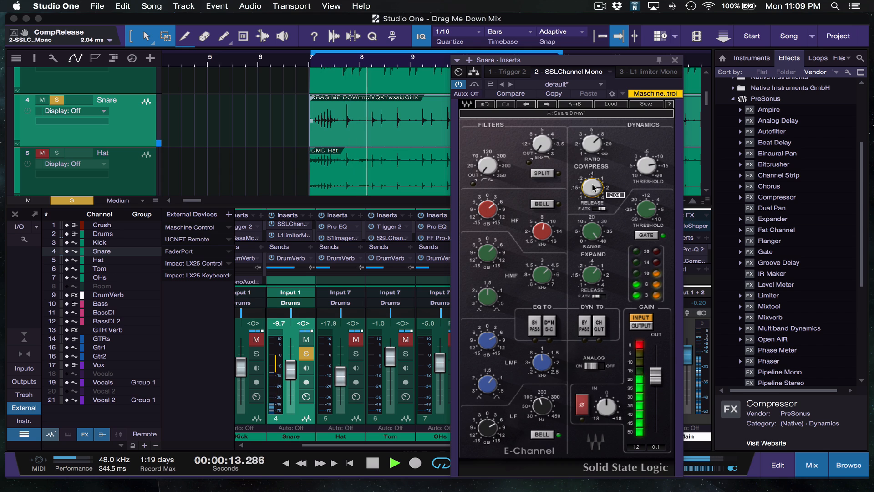
drag(592, 187, 592, 212)
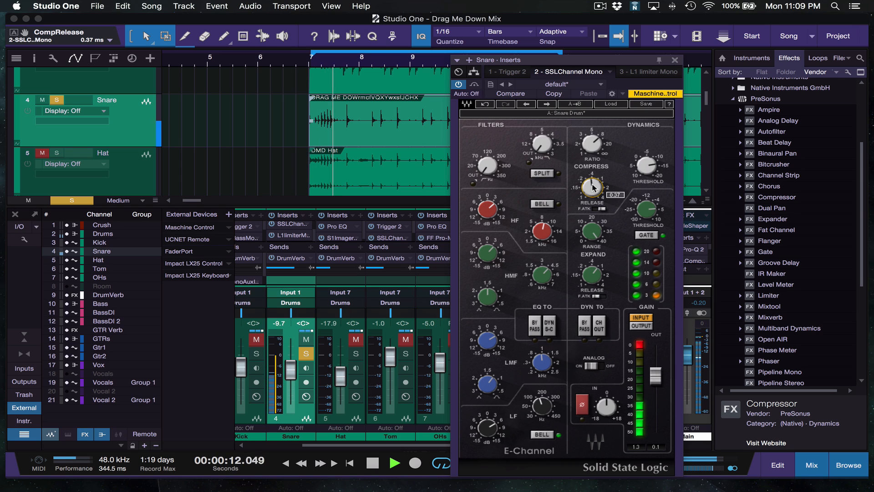
Turn on the SSLChannel compressor's fast attack and audition the looped snare with it
key(space)
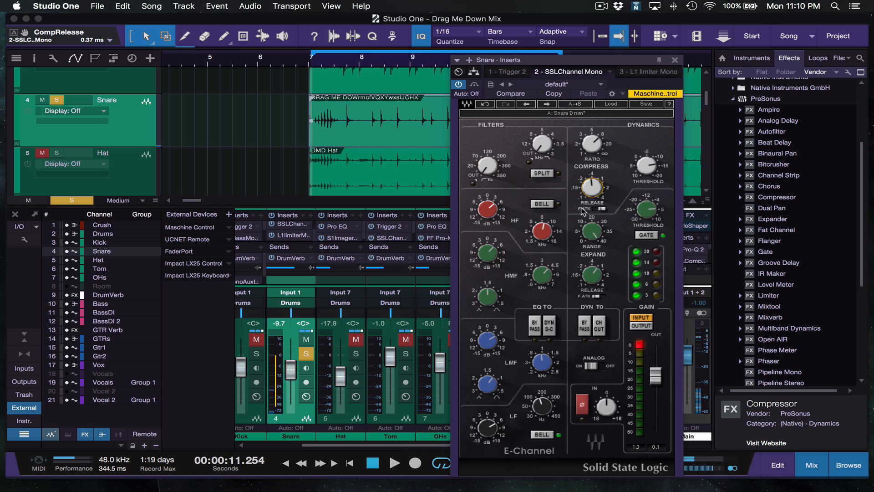
click(600, 209)
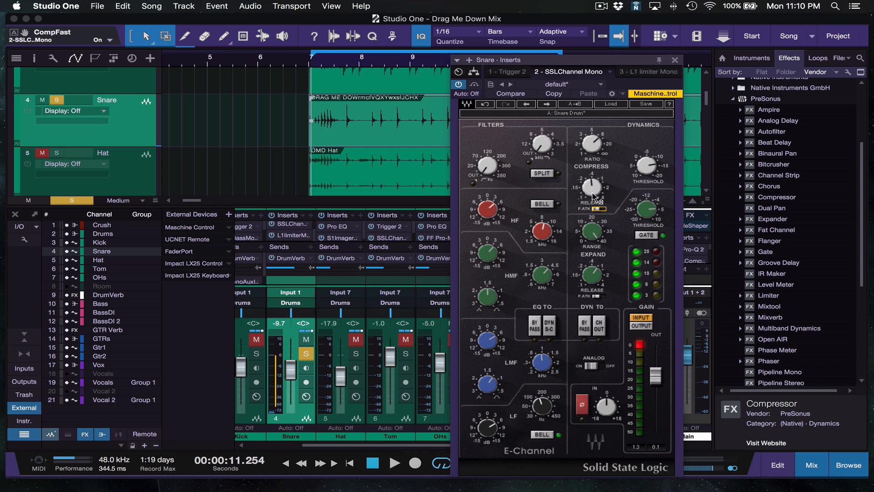
mouse_move(590, 187)
key(space)
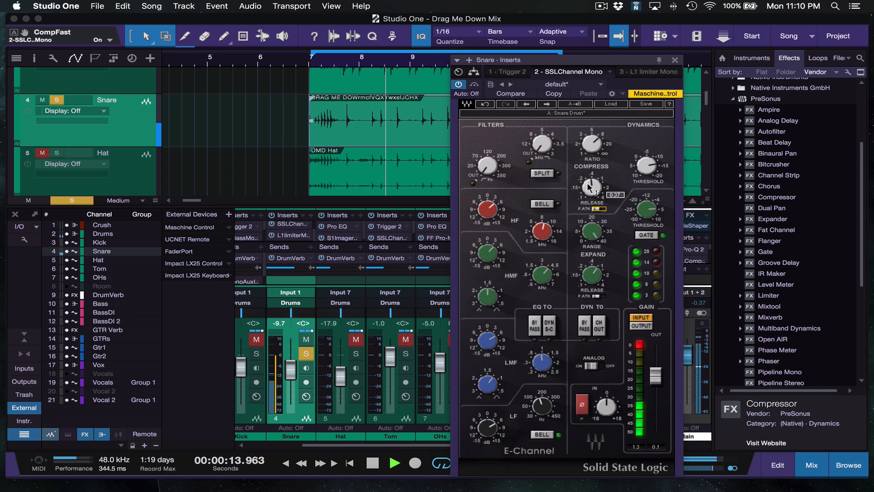
key(space)
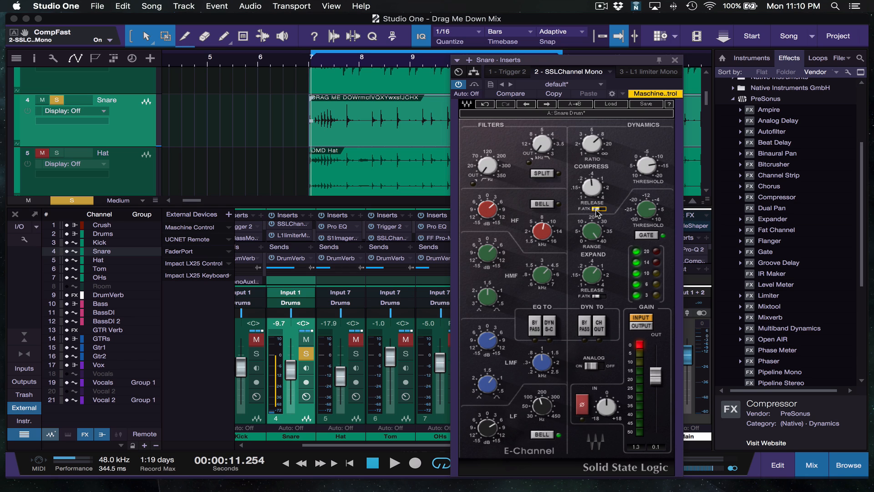
key(space)
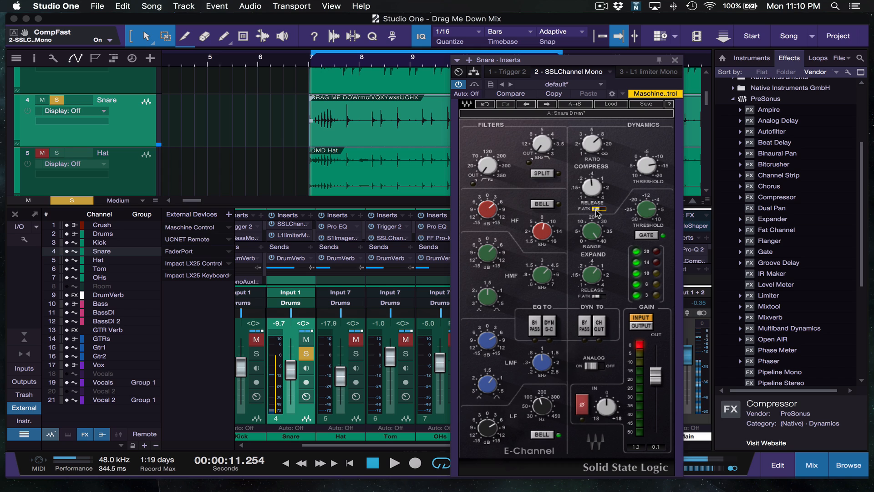
Compare the looped snare with the compressor's fast attack off and on, leave it off, and close the SSLChannel window
click(598, 209)
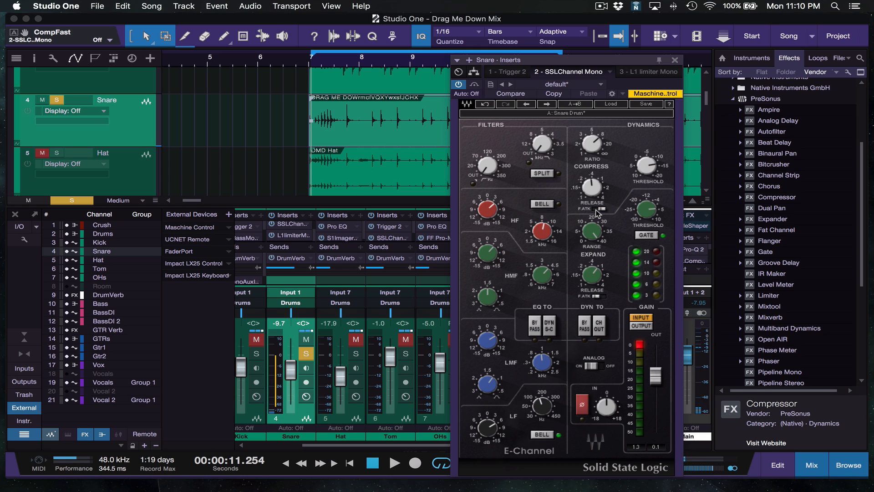
key(space)
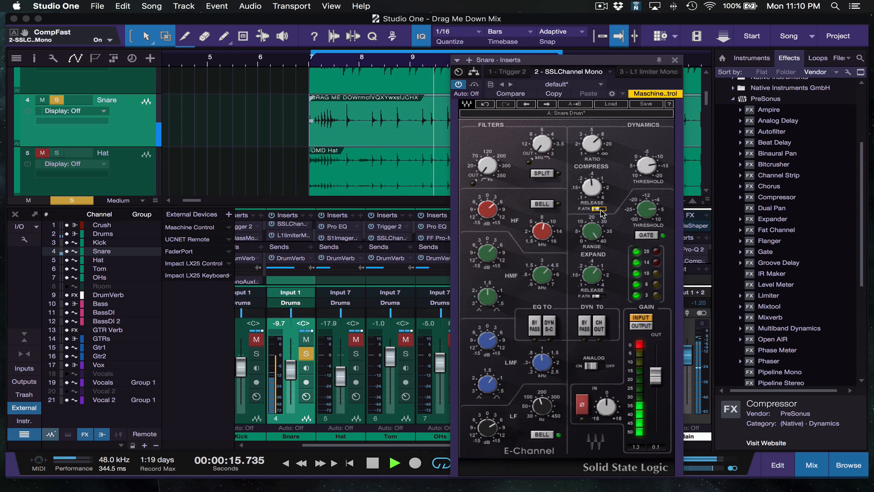
click(596, 209)
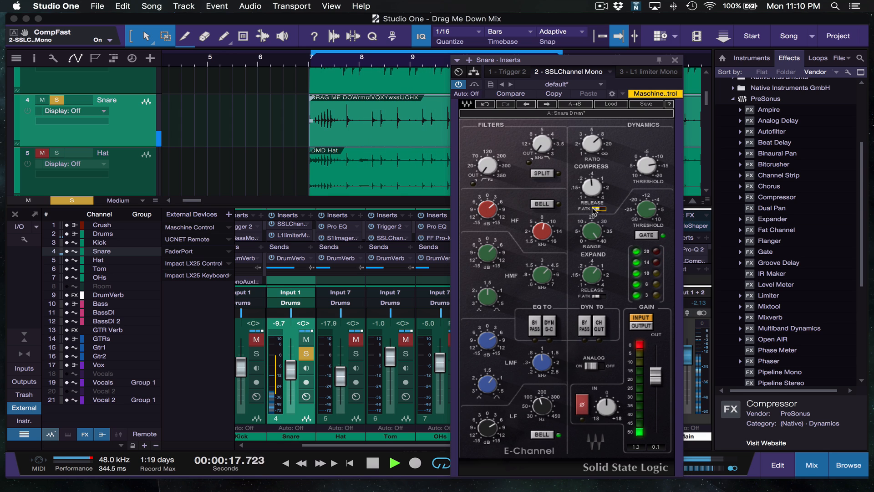
click(594, 211)
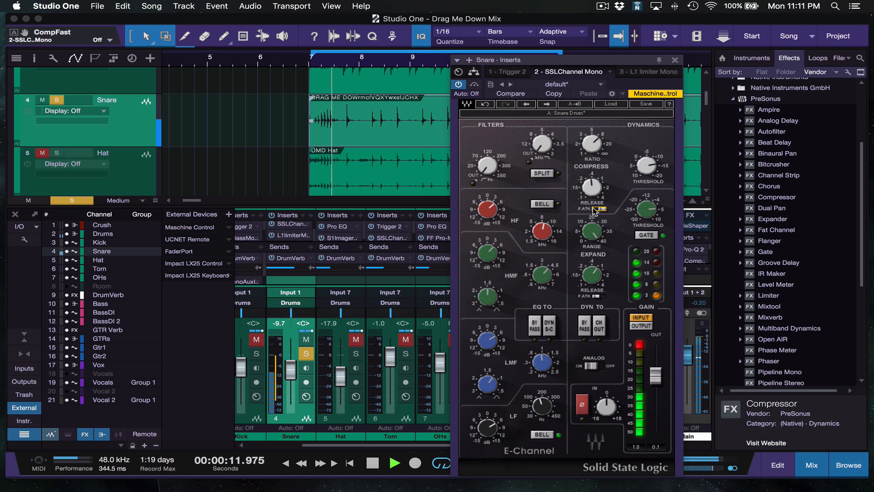
key(space)
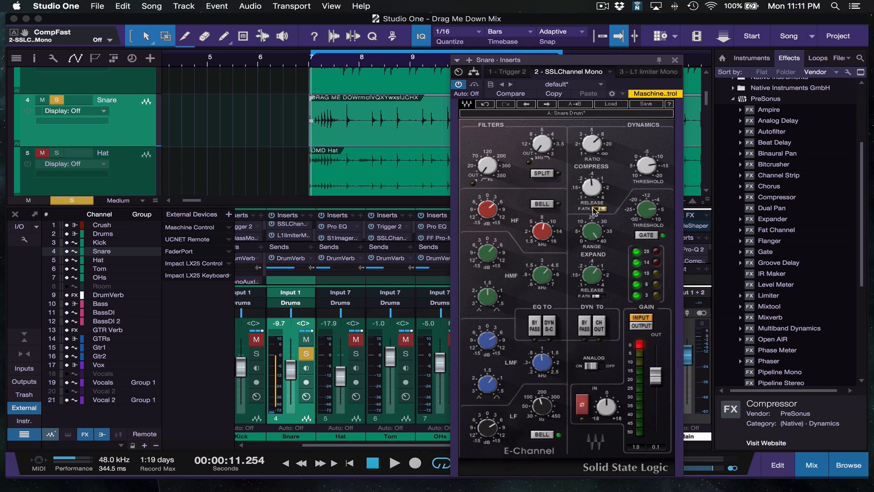
click(675, 60)
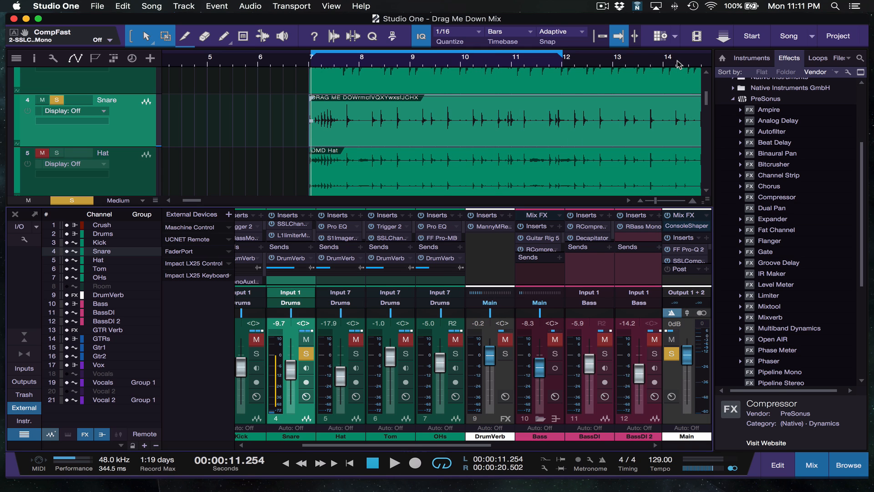